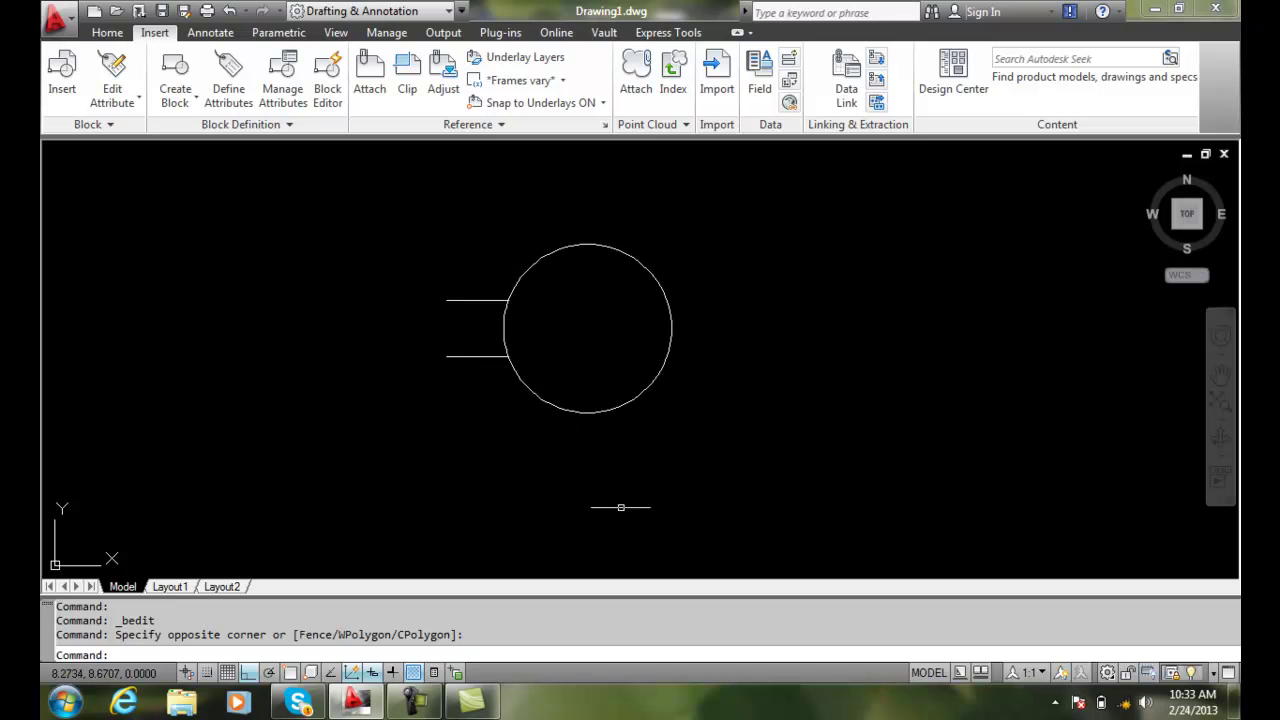
Open the Motor block in the Block Editor and start an attribute definition with the tag Motor_Horsepower
double_click(612, 407)
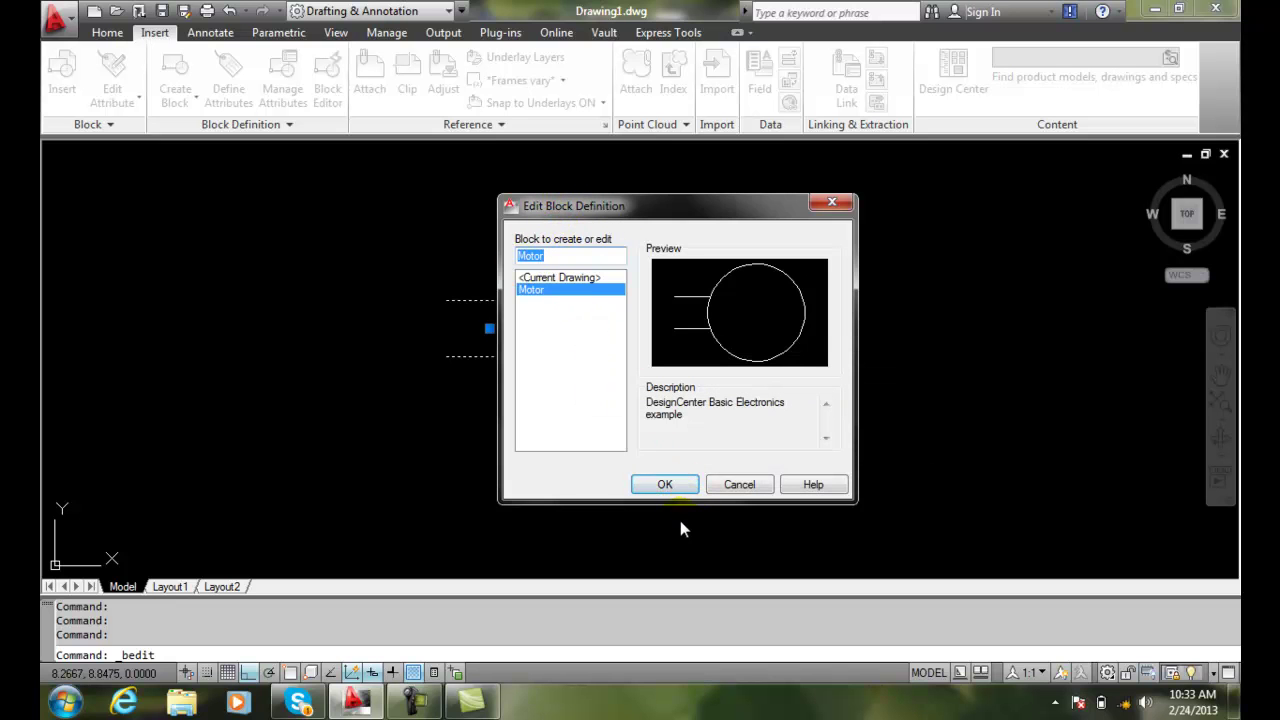
left_click(665, 485)
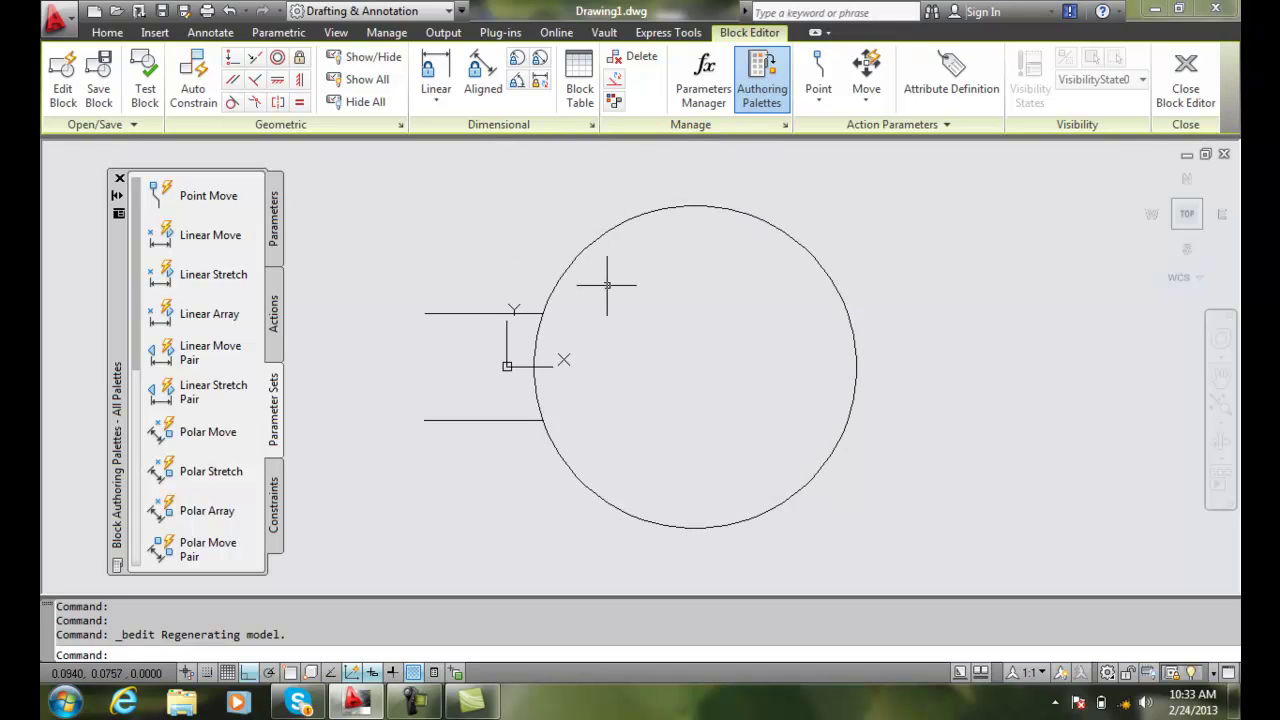
left_click(944, 94)
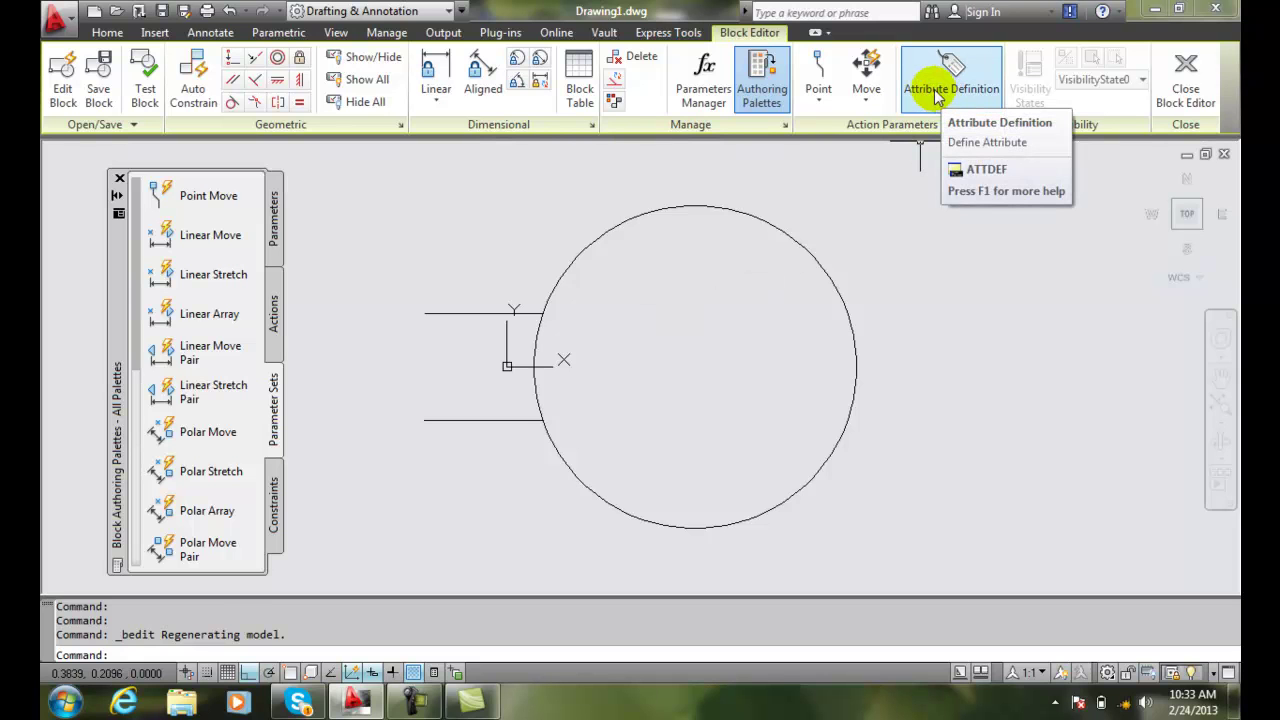
left_click(937, 95)
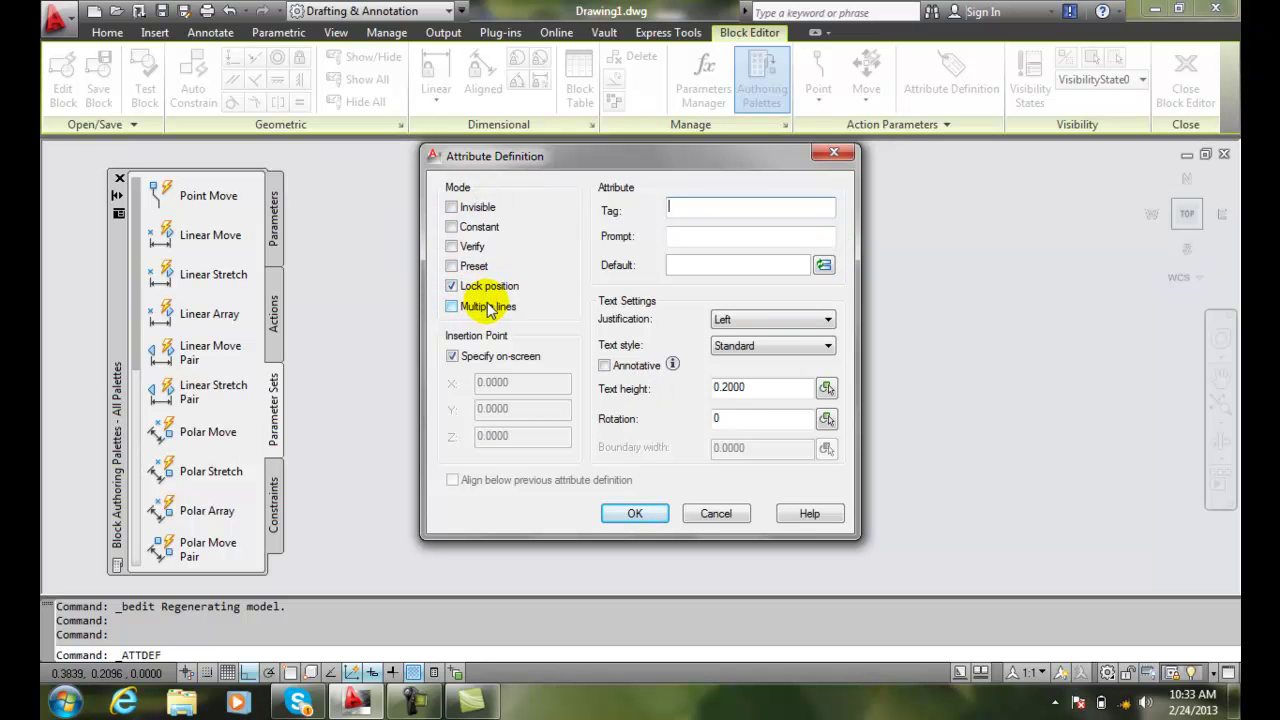
left_click_drag(563, 162, 208, 172)
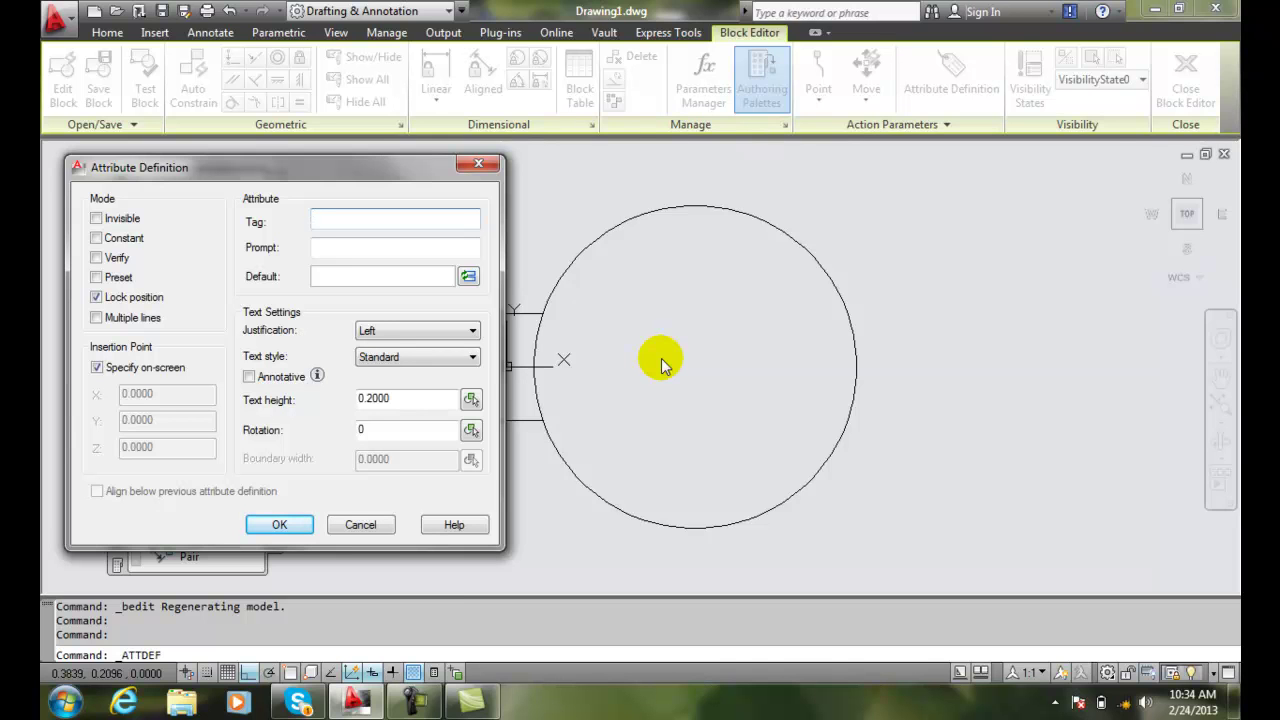
type("Motor")
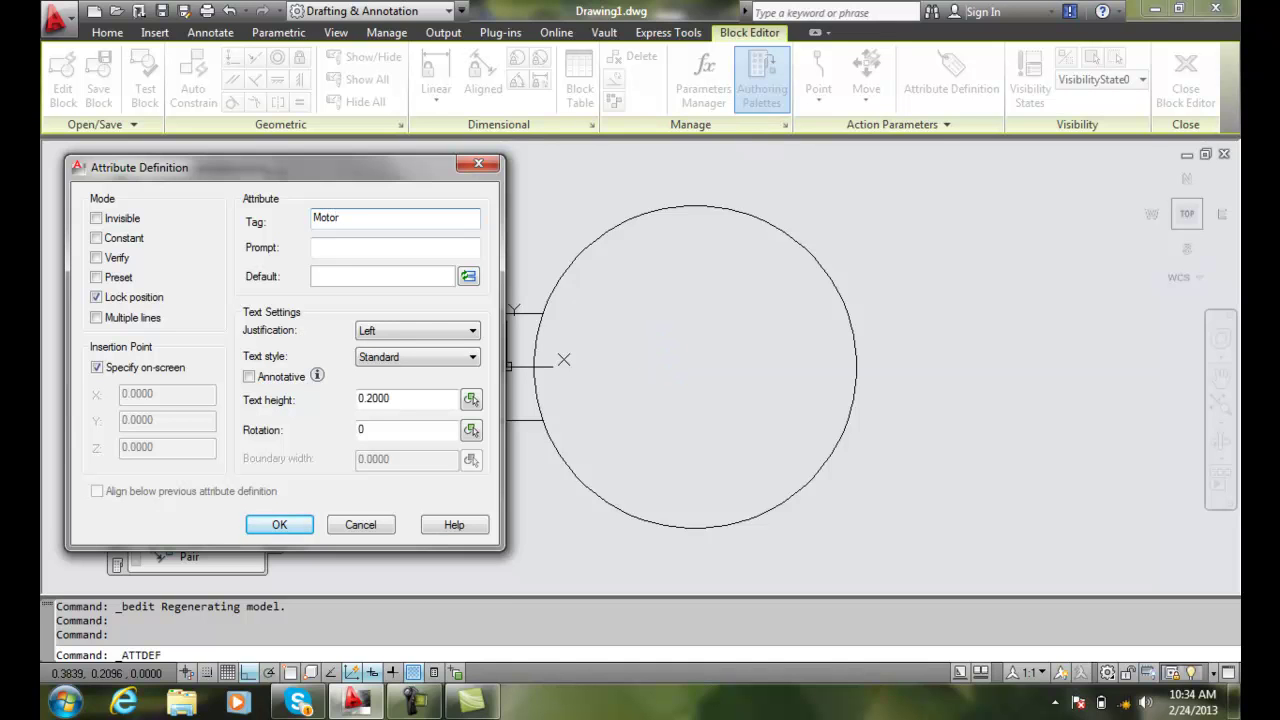
type("_Horsepower")
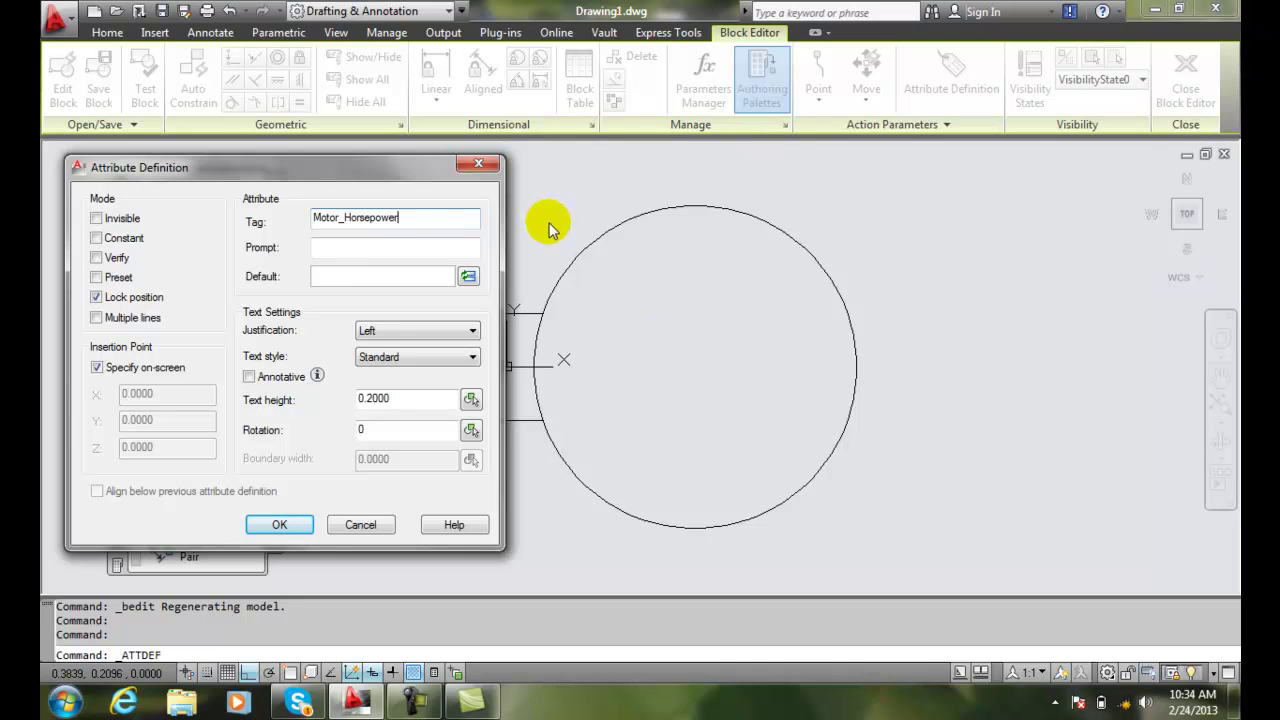
Set the horsepower attribute's prompt to "What is the Horsepower of the Motor?"
left_click(321, 247)
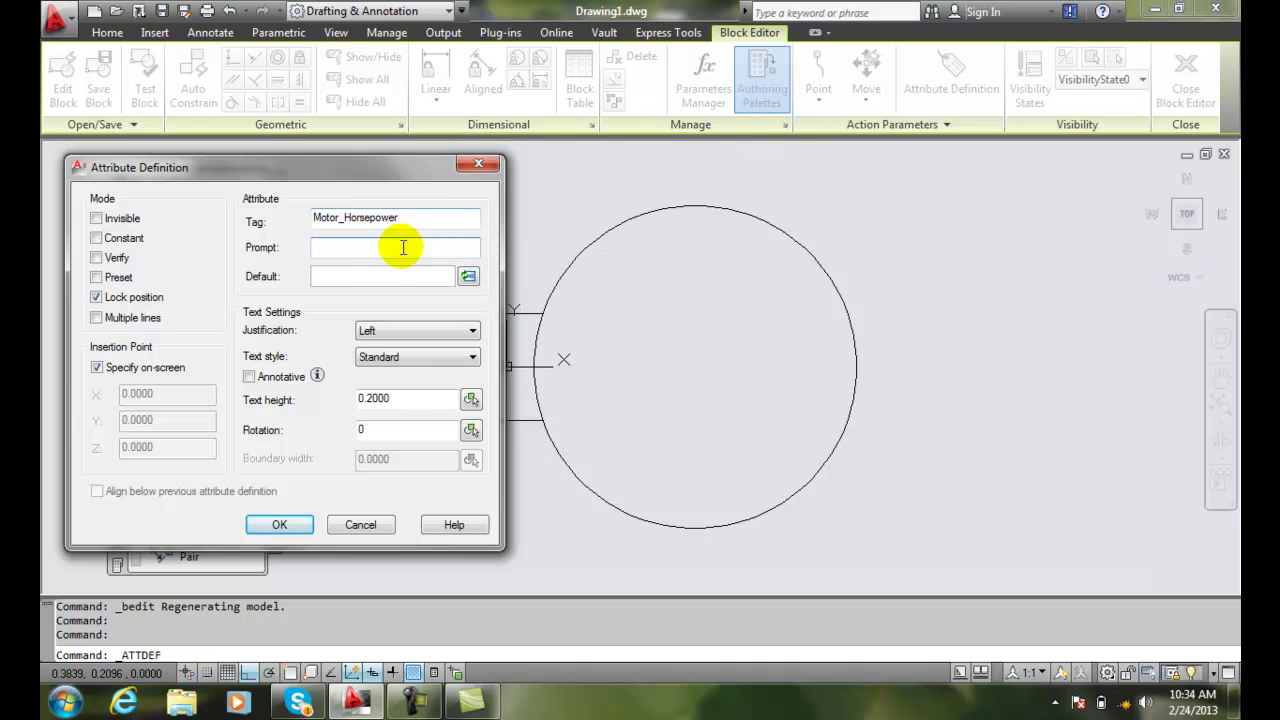
left_click(330, 252)
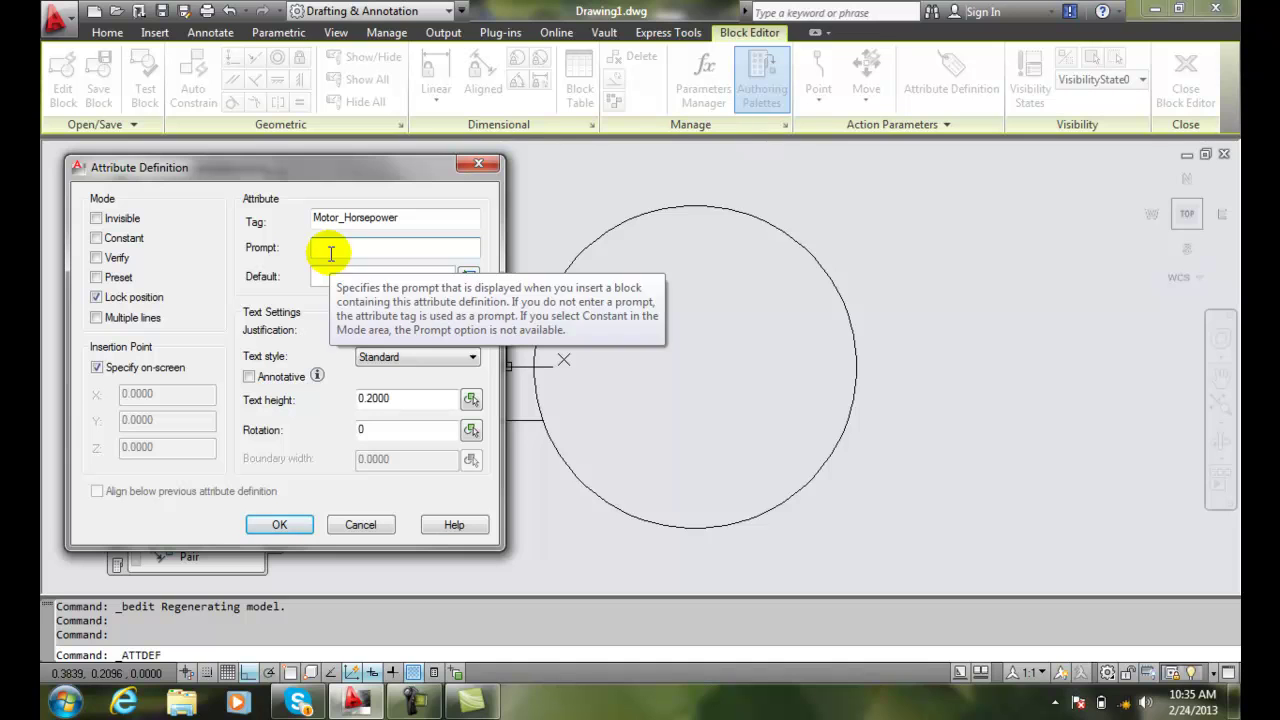
left_click(330, 248)
type("What is the Hors")
key("BackSpace")
key("BackSpace")
type("rsepo")
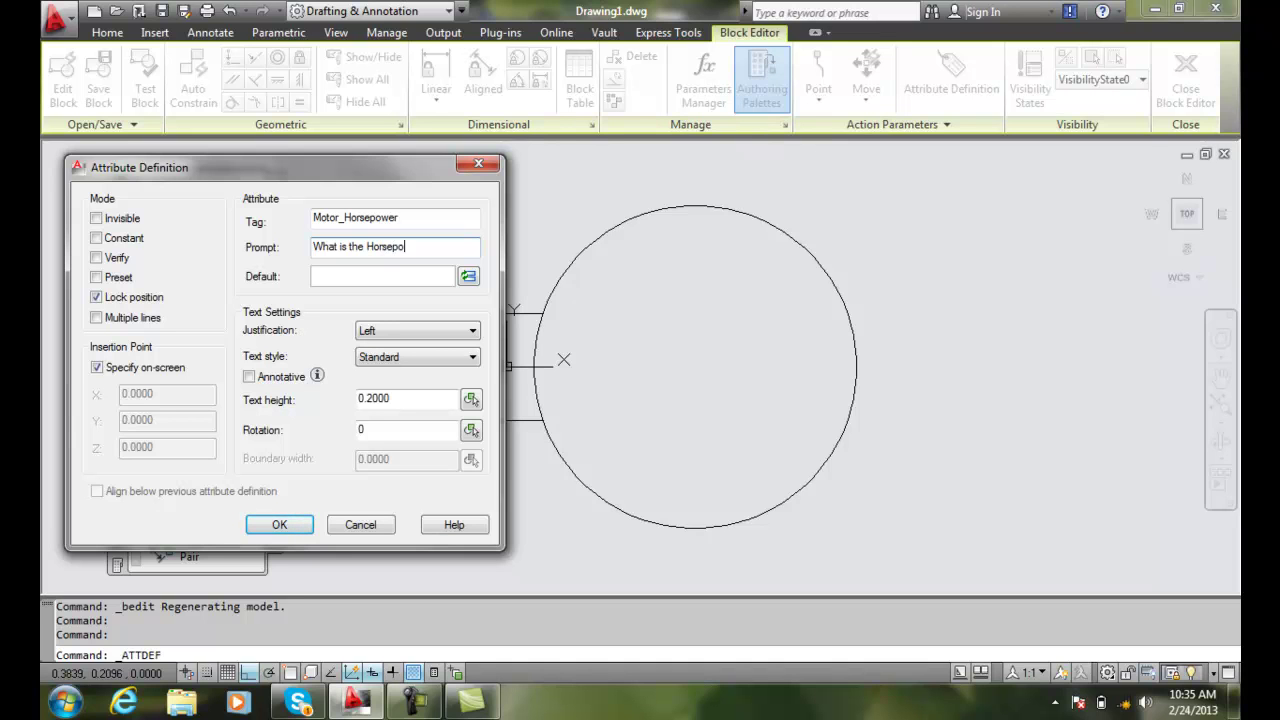
type("wer of the Motor?")
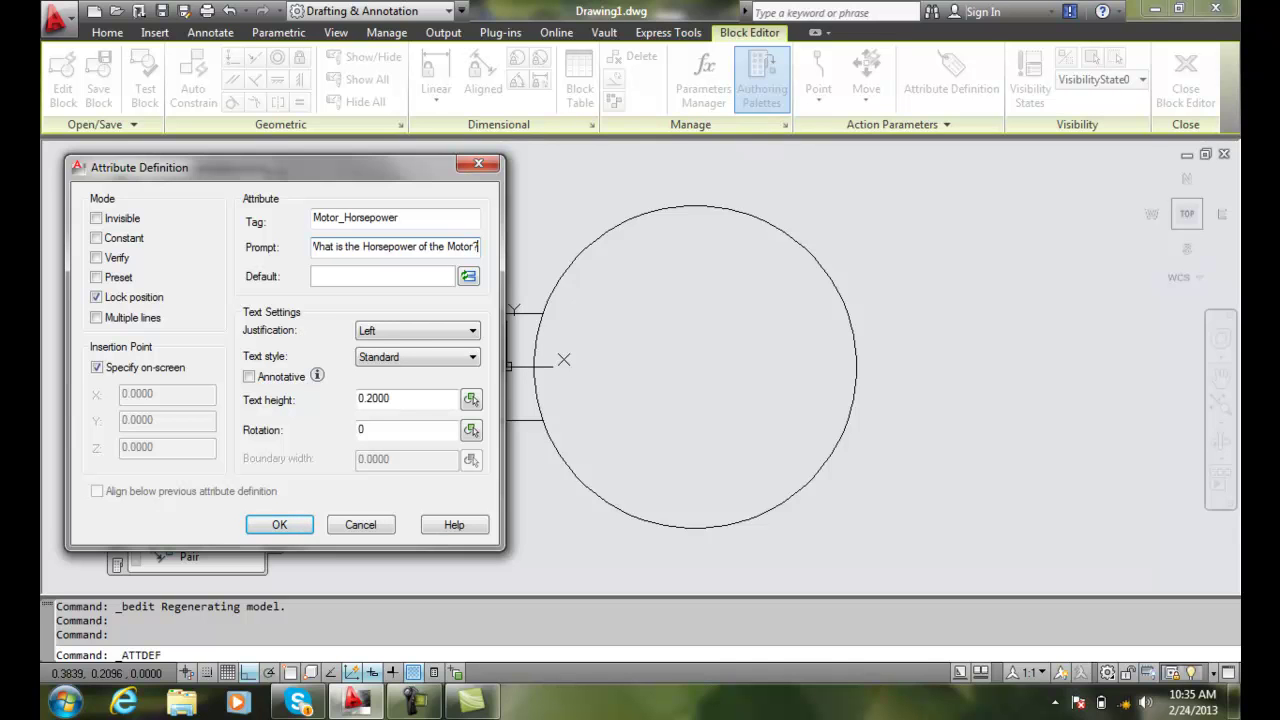
Try 100 and XXX as the horsepower attribute's default value, clearing each one
left_click(329, 277)
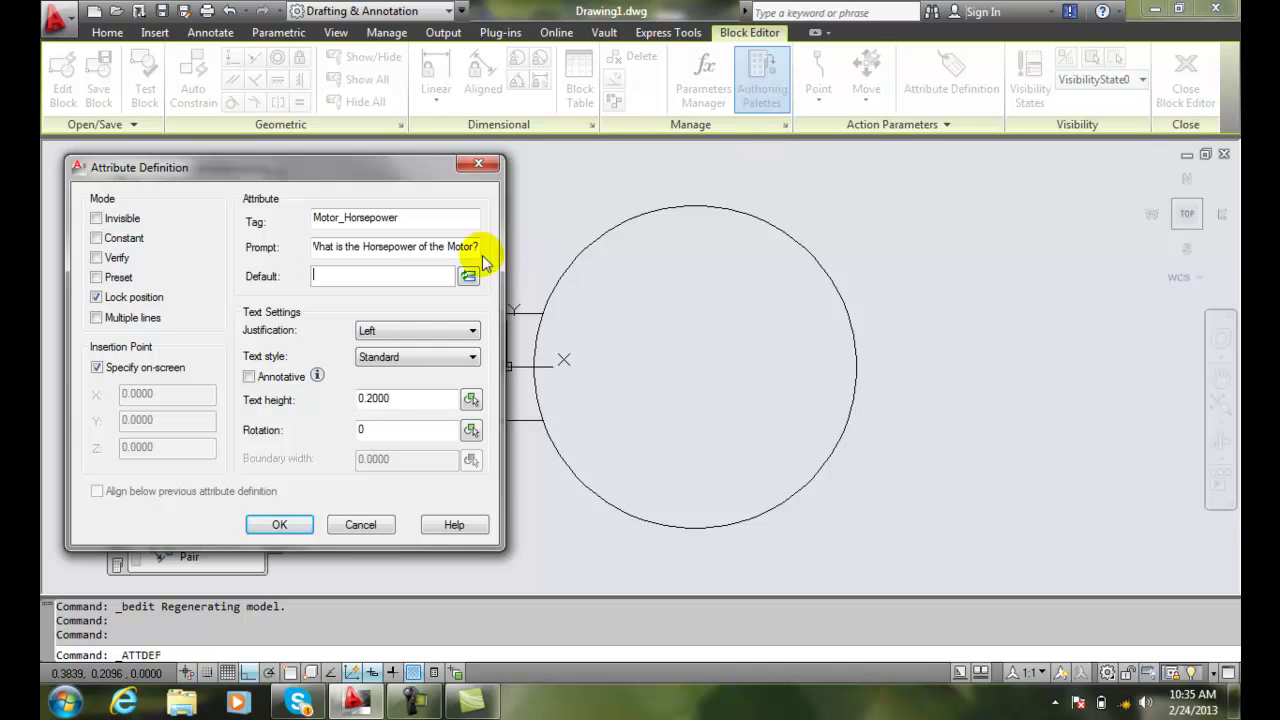
left_click(324, 250)
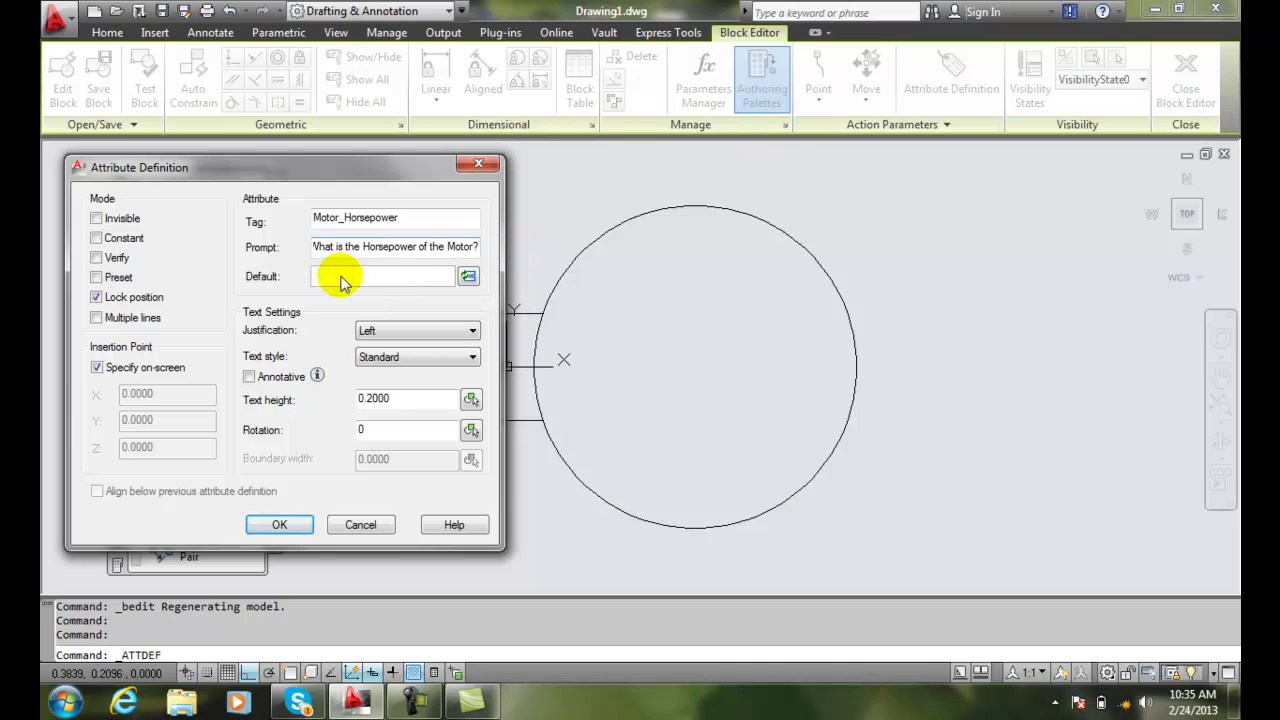
key("Tab")
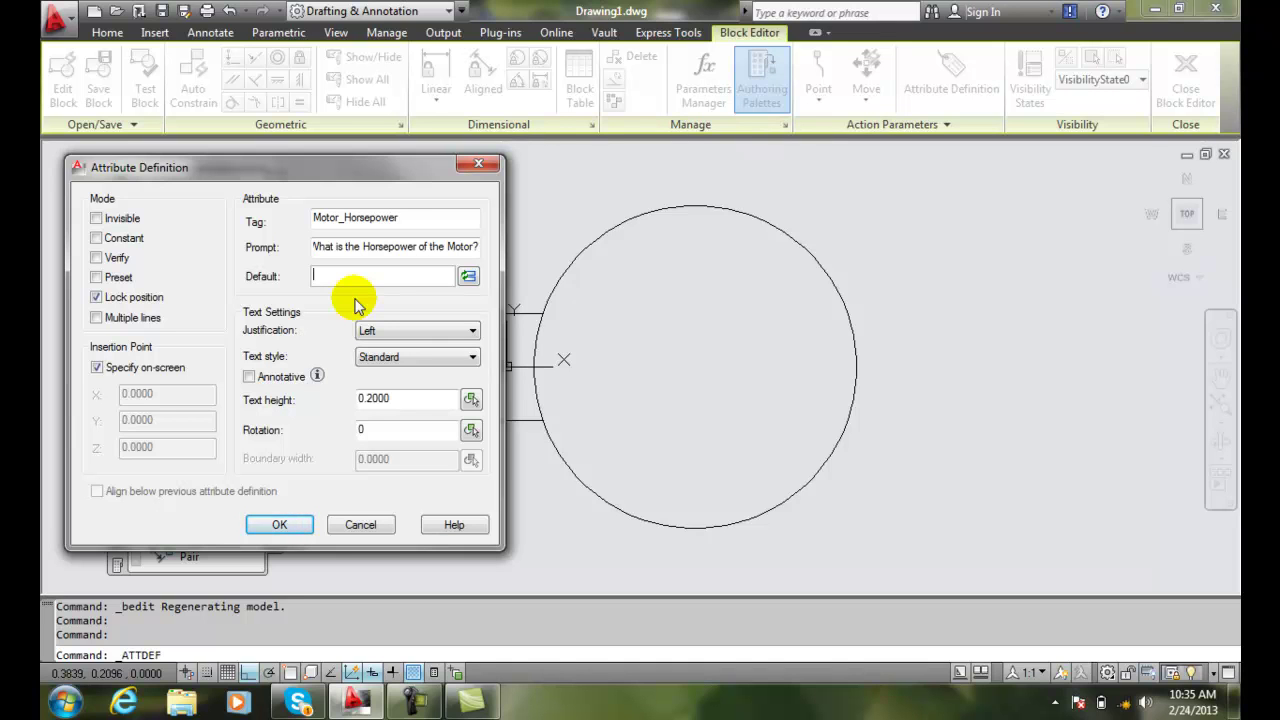
type("100")
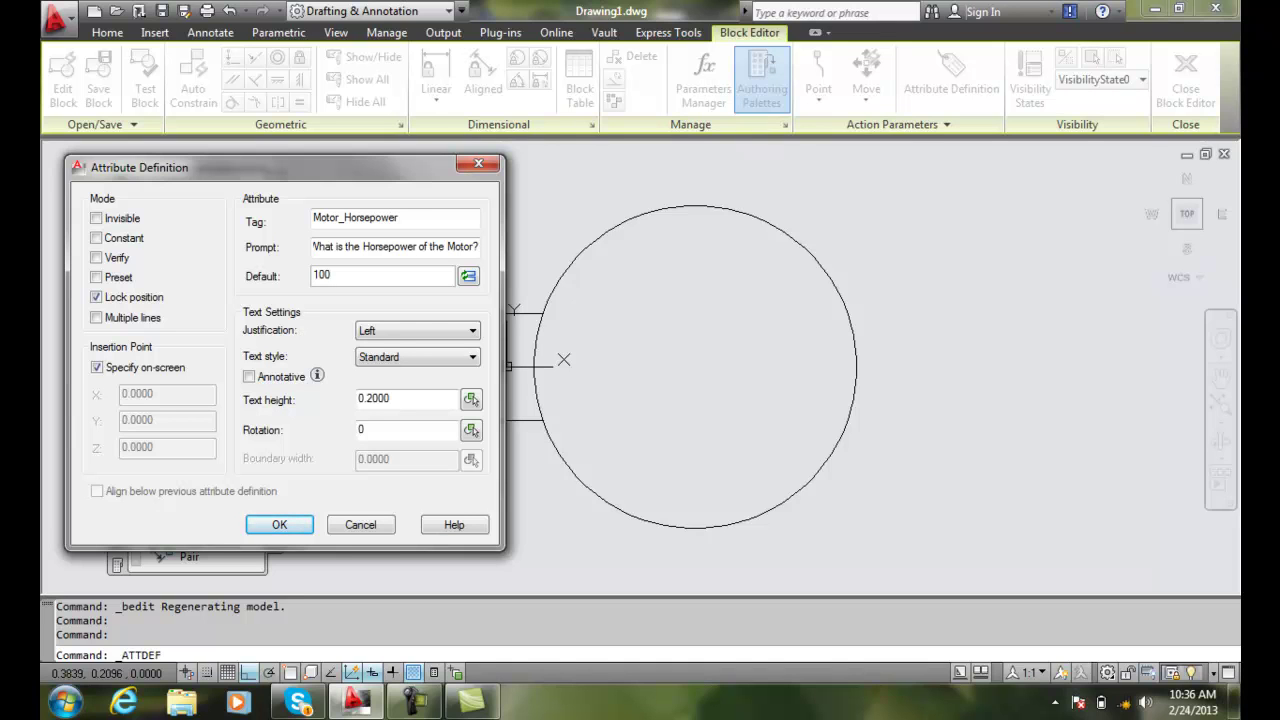
key("BackSpace")
key("BackSpace")
key("BackSpace")
type("XXX")
key("BackSpace")
key("BackSpace")
key("BackSpace")
Try "Horsepower between 1-1000" as the attribute's default value and clear it
type("Horse")
type("power")
type(" between")
type(" 1-")
type("1-")
type("000")
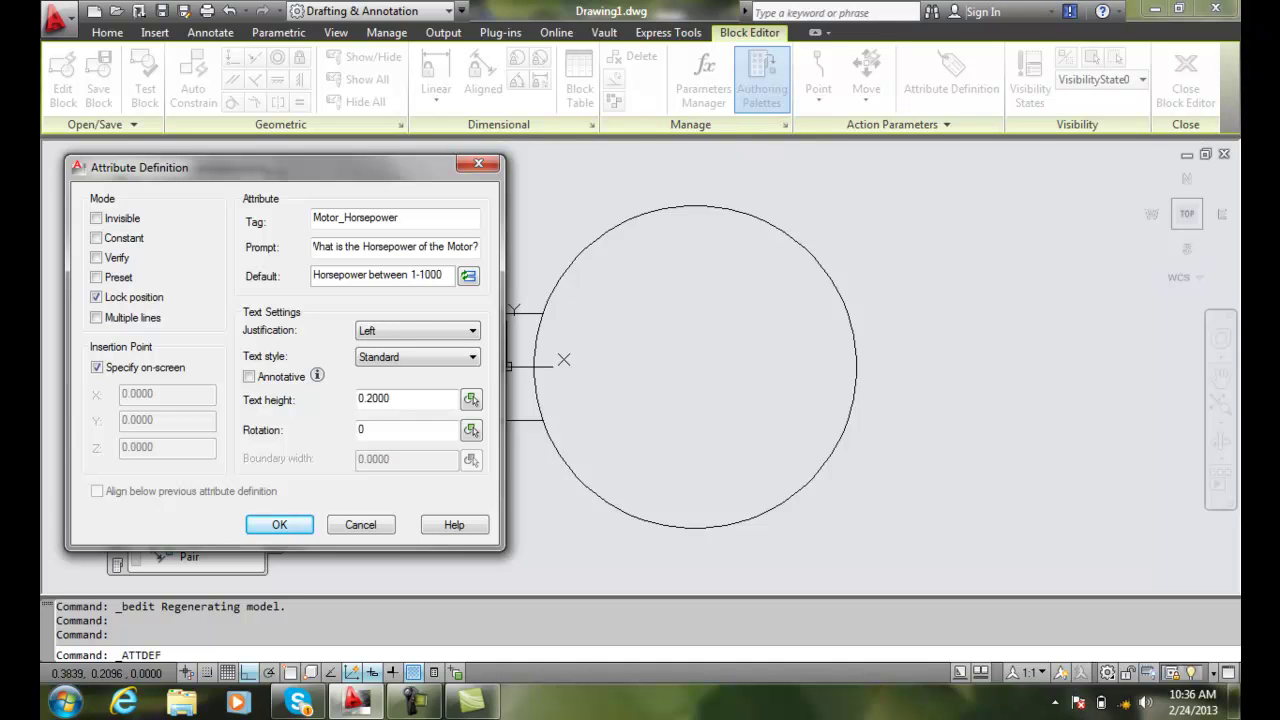
key("BackSpace")
key("BackSpace")
key("BackSpace")
key("BackSpace")
key("BackSpace")
key("BackSpace")
key("BackSpace")
key("BackSpace")
key("BackSpace")
key("BackSpace")
key("BackSpace")
key("BackSpace")
key("BackSpace")
key("BackSpace")
key("BackSpace")
key("BackSpace")
key("BackSpace")
key("BackSpace")
key("BackSpace")
key("BackSpace")
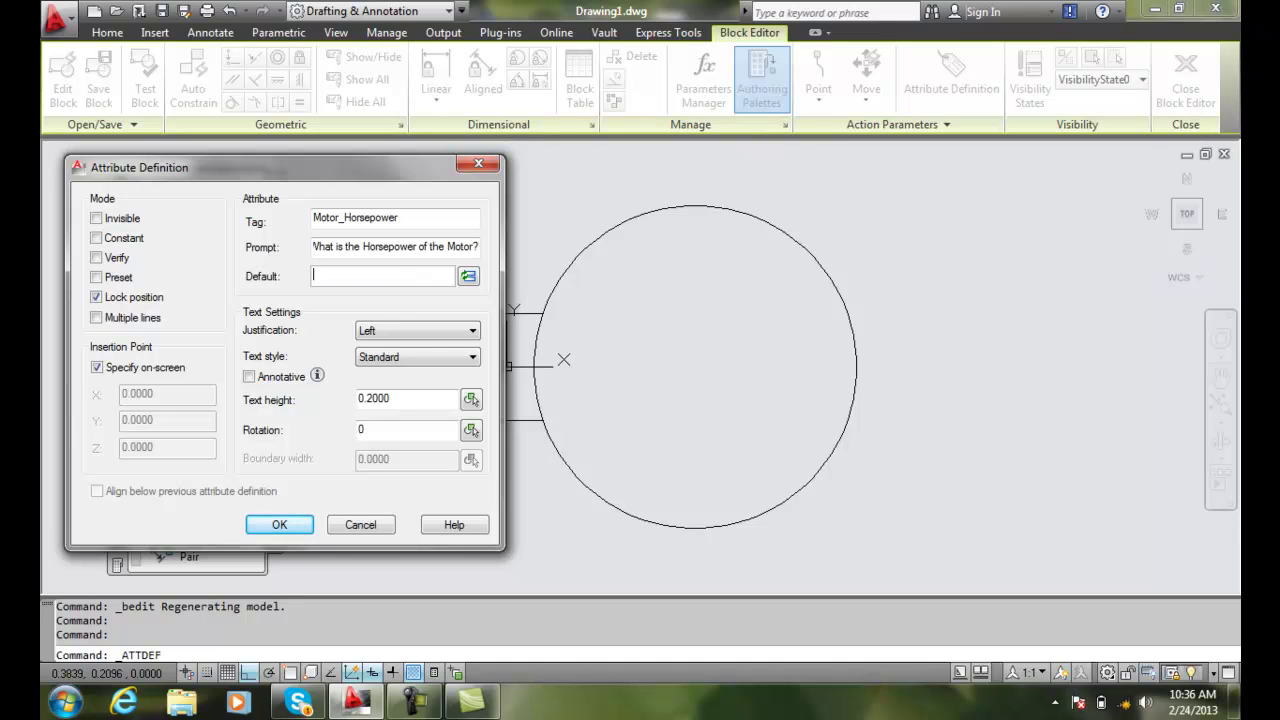
Try the date-style placeholder XX/XX/XXXX as the attribute's default value and clear it
type("XX")
type("/XX")
type("/XXXX")
key("BackSpace")
key("BackSpace")
key("BackSpace")
key("BackSpace")
key("BackSpace")
key("BackSpace")
key("BackSpace")
key("BackSpace")
key("BackSpace")
key("BackSpace")
Set the default value to XXX and place the horsepower attribute starting inside the lower left of the motor circle
type("XXX")
left_click(286, 525)
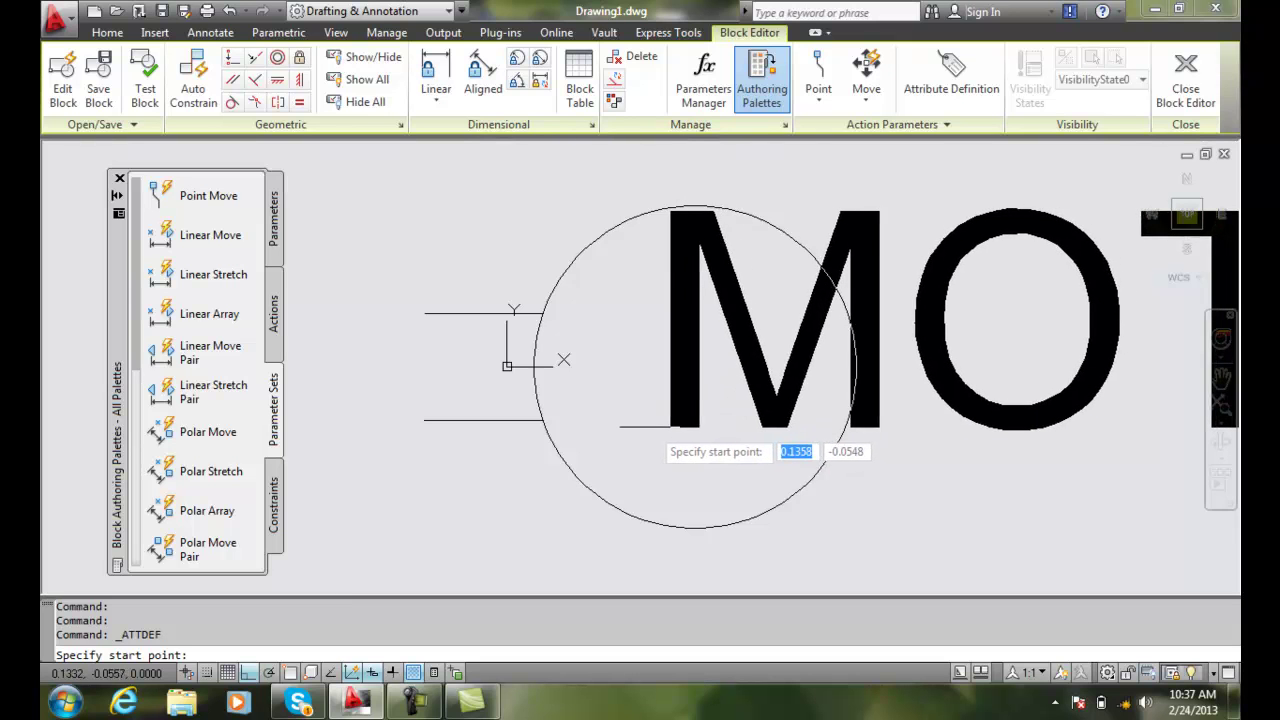
left_click(586, 460)
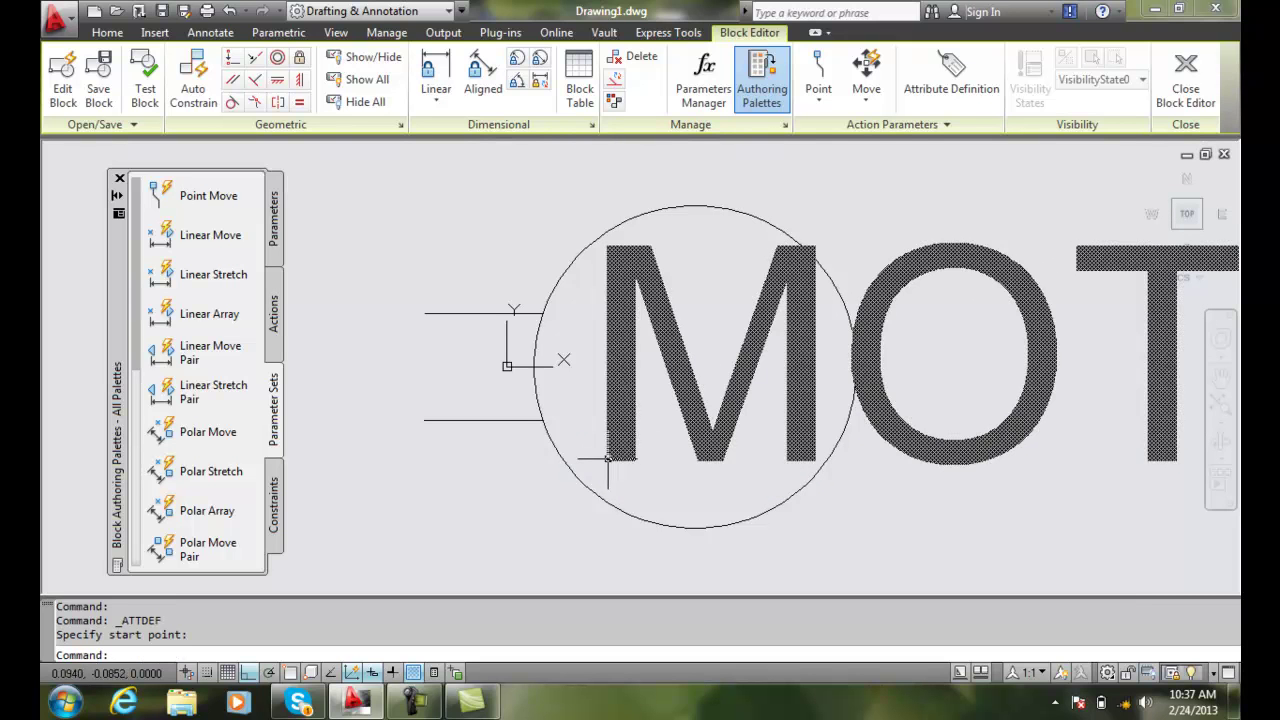
Move the horsepower attribute text slightly to the right within the motor circle
left_click(669, 347)
left_click(660, 340)
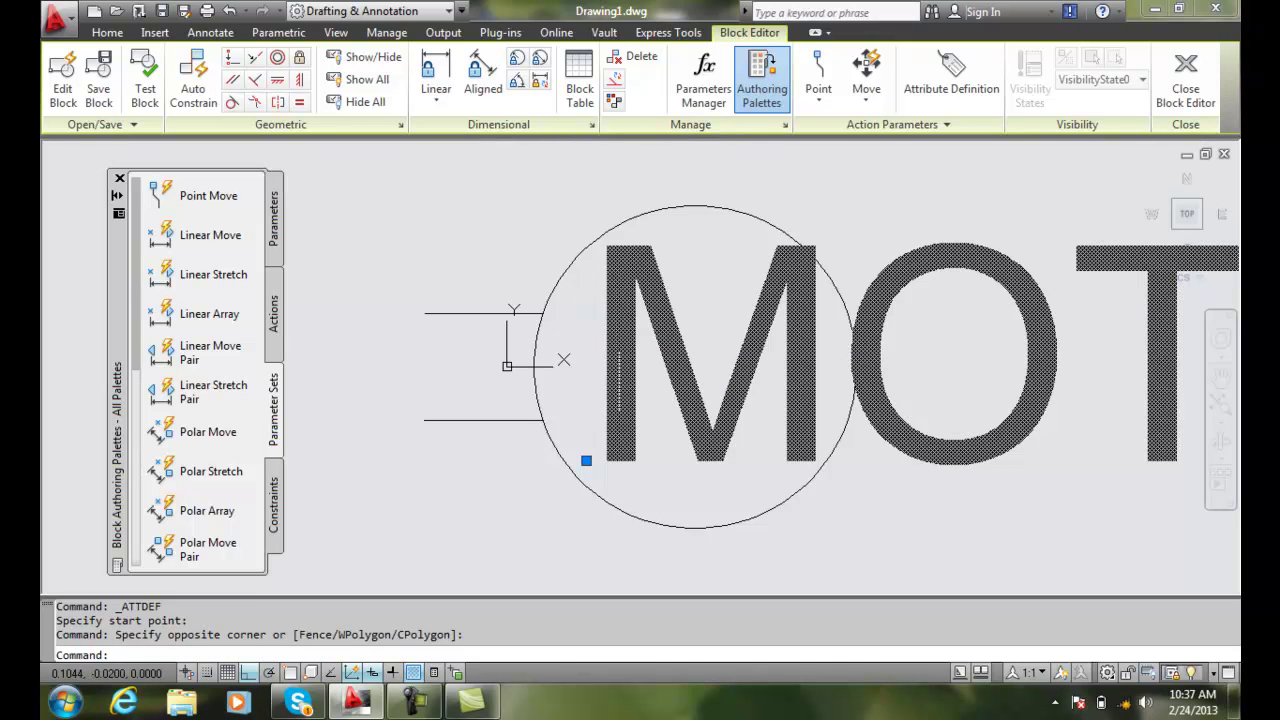
left_click(586, 460)
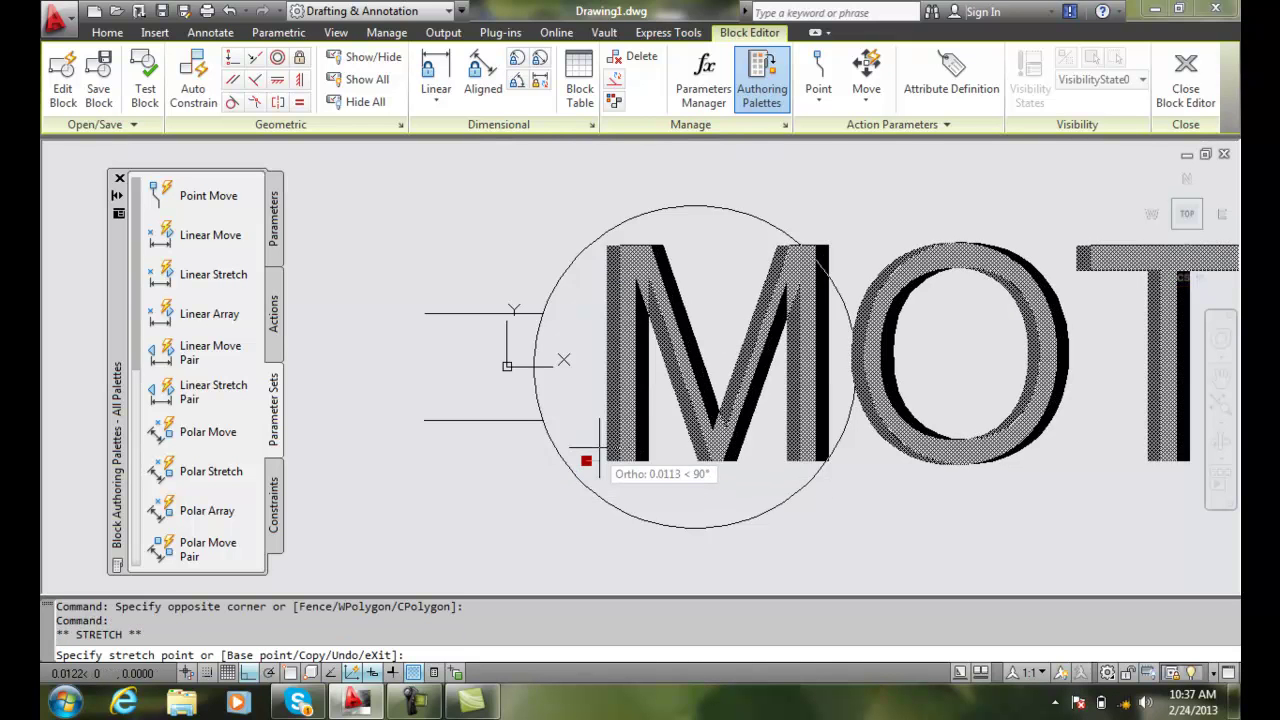
left_click(602, 460)
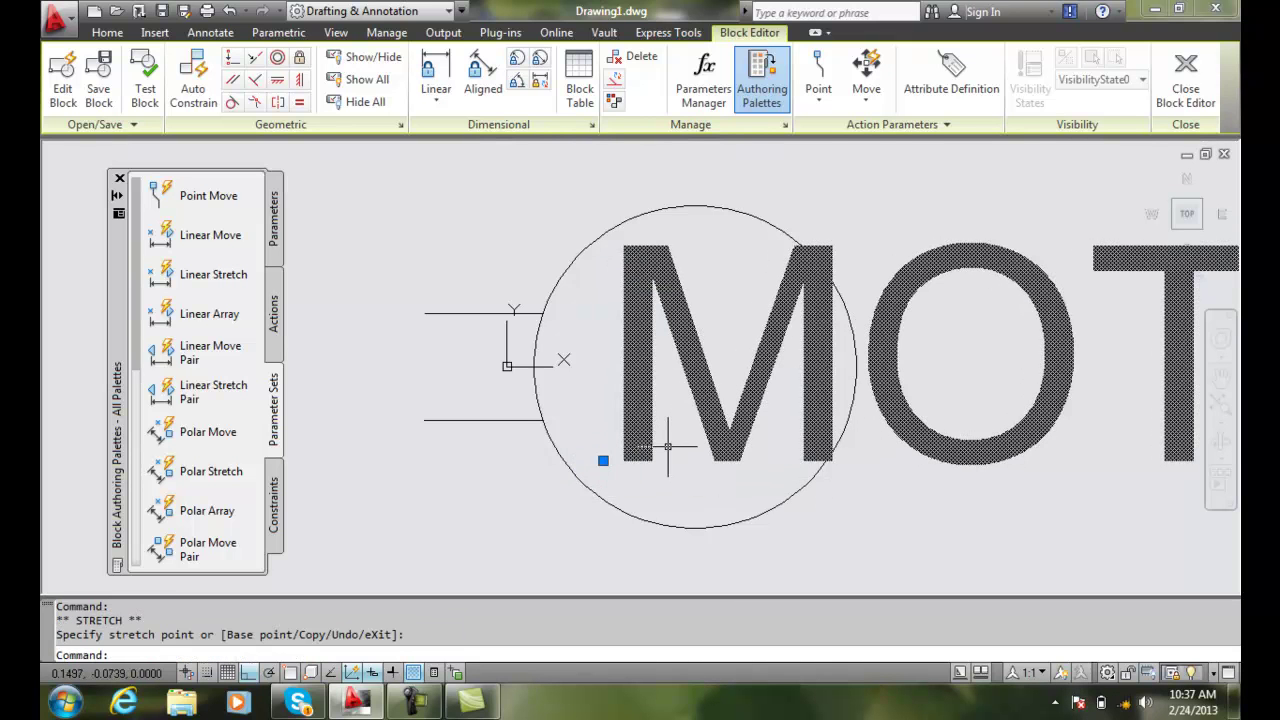
key("Escape")
scroll(680, 444, "down", 3)
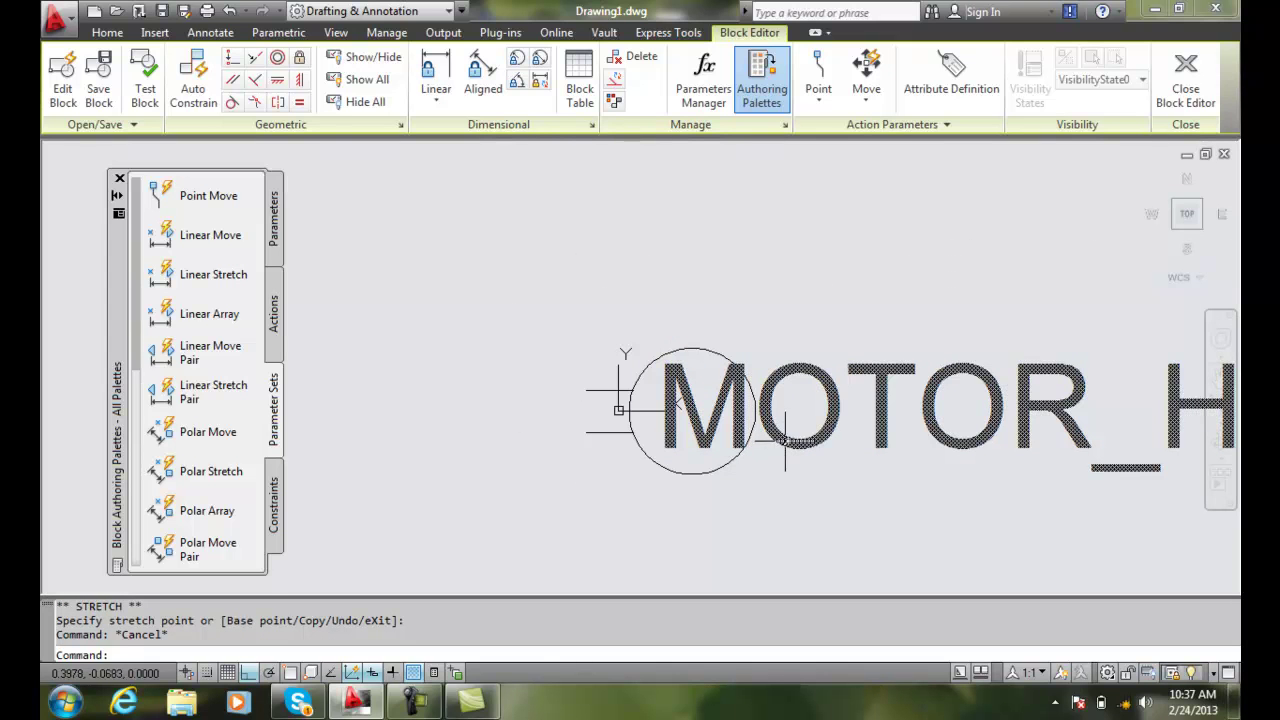
key("Escape")
key("Escape")
Start a second attribute definition with the tag Motor_Number and the prompt "What is the Motor Number?"
left_click(940, 92)
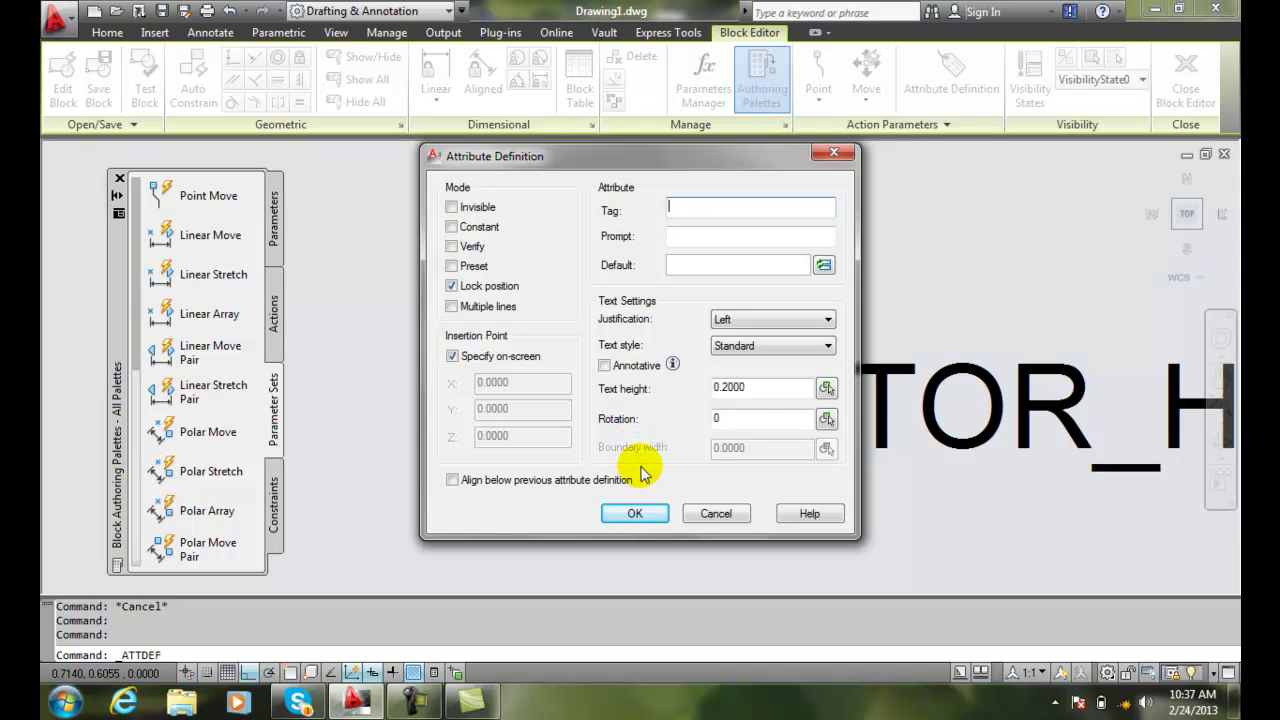
type("M")
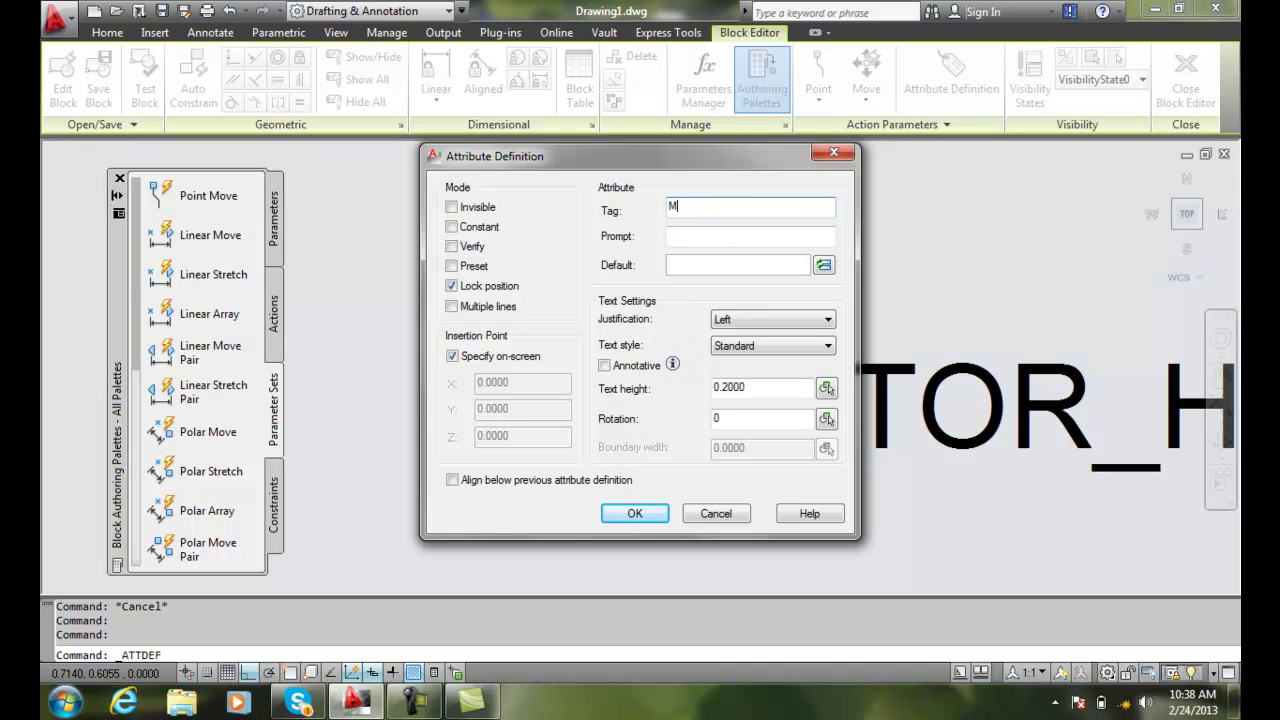
type("otor_Number")
left_click(690, 237)
type("What is the ")
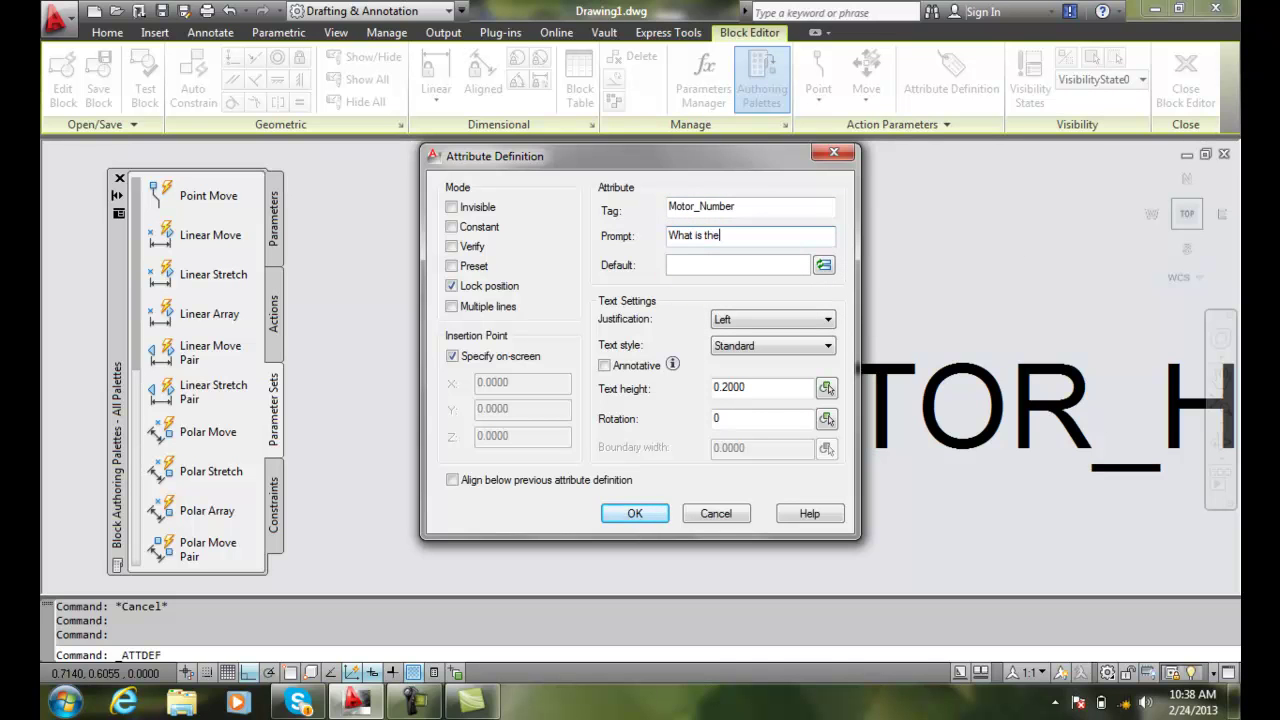
type("Motor Number?")
Set the motor number's default value to MXXXXX and place the attribute below the horsepower text
left_click(697, 265)
type("MXXXXX")
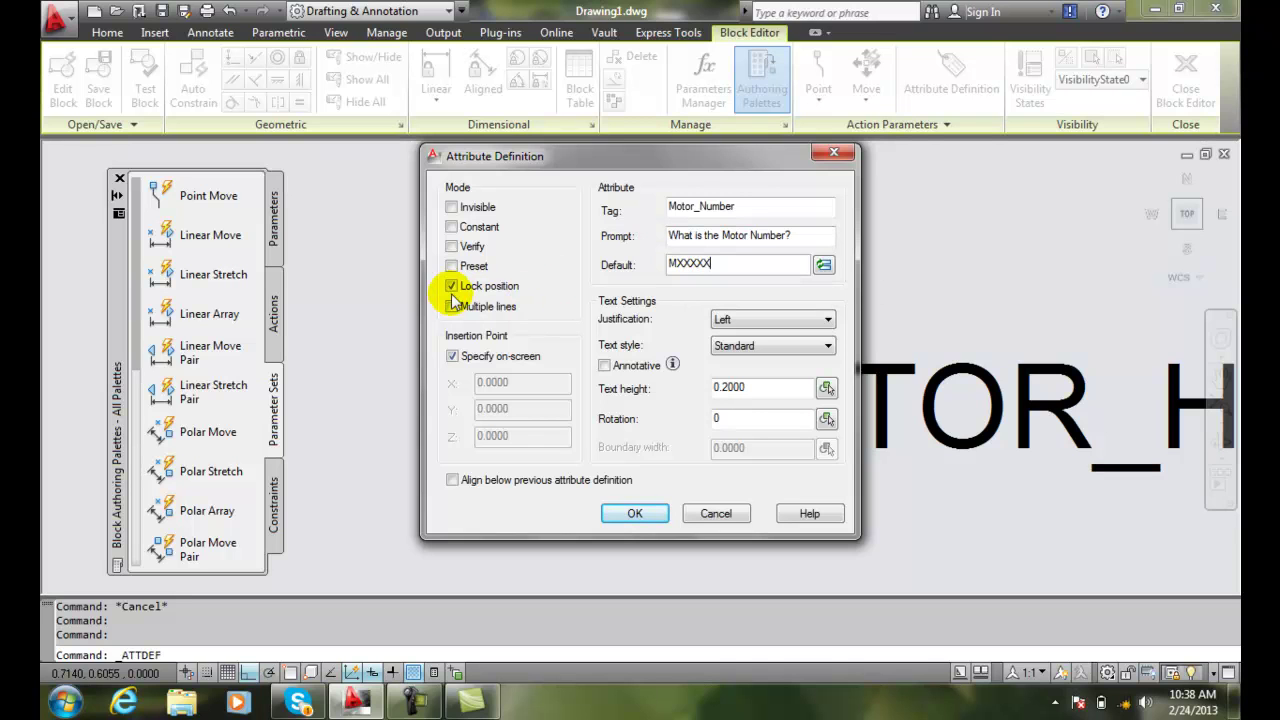
left_click(634, 514)
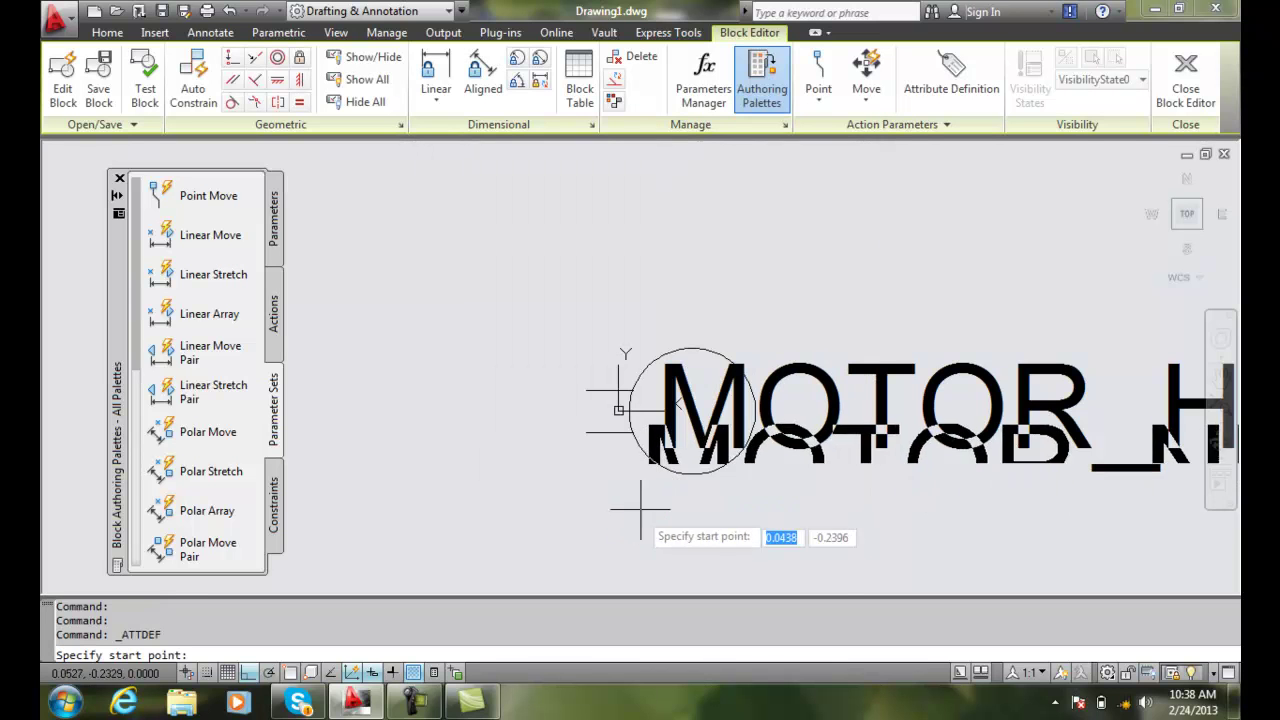
left_click(618, 569)
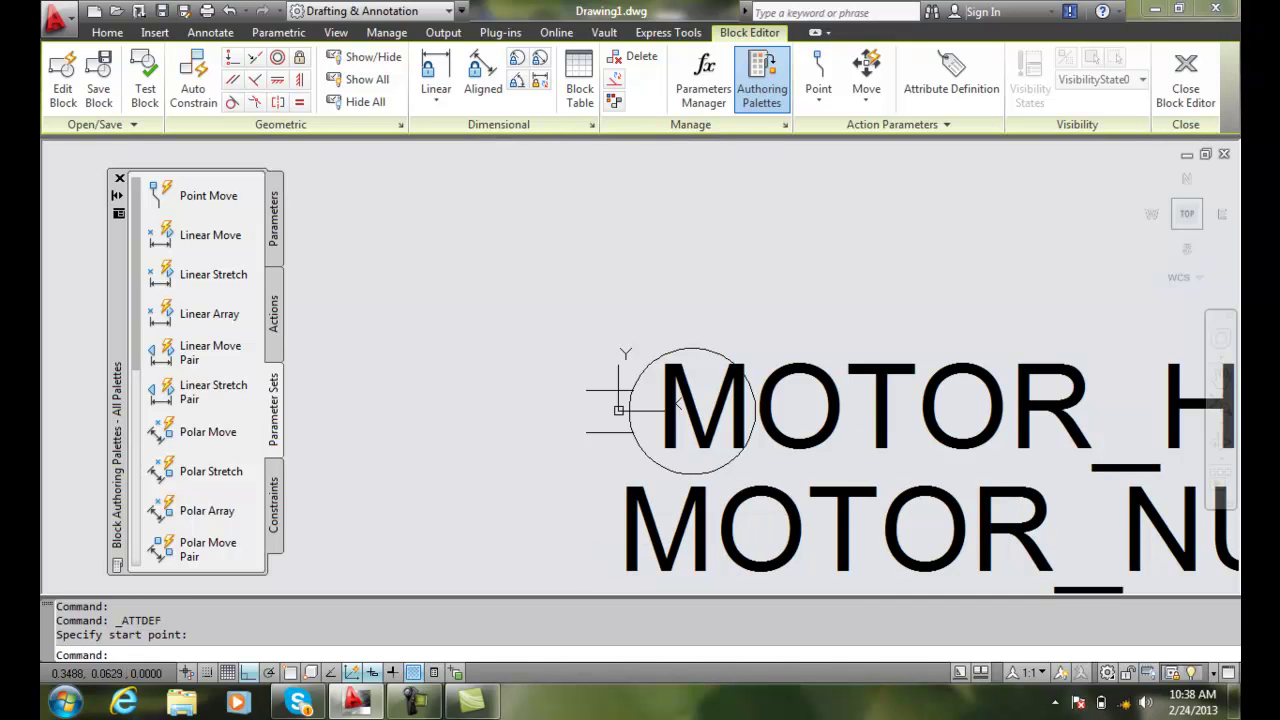
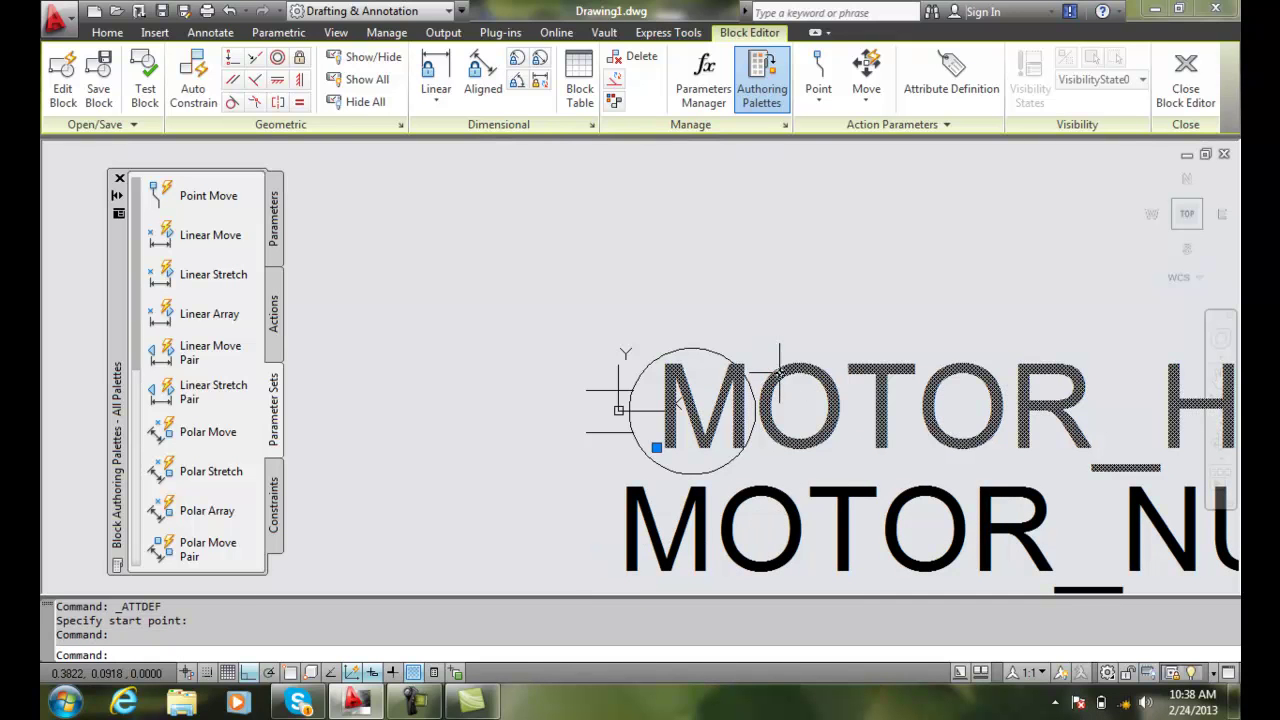
Change the MOTOR_HORSEPOWER attribute's text justification to Middle center in its properties
right_click(770, 376)
left_click(840, 649)
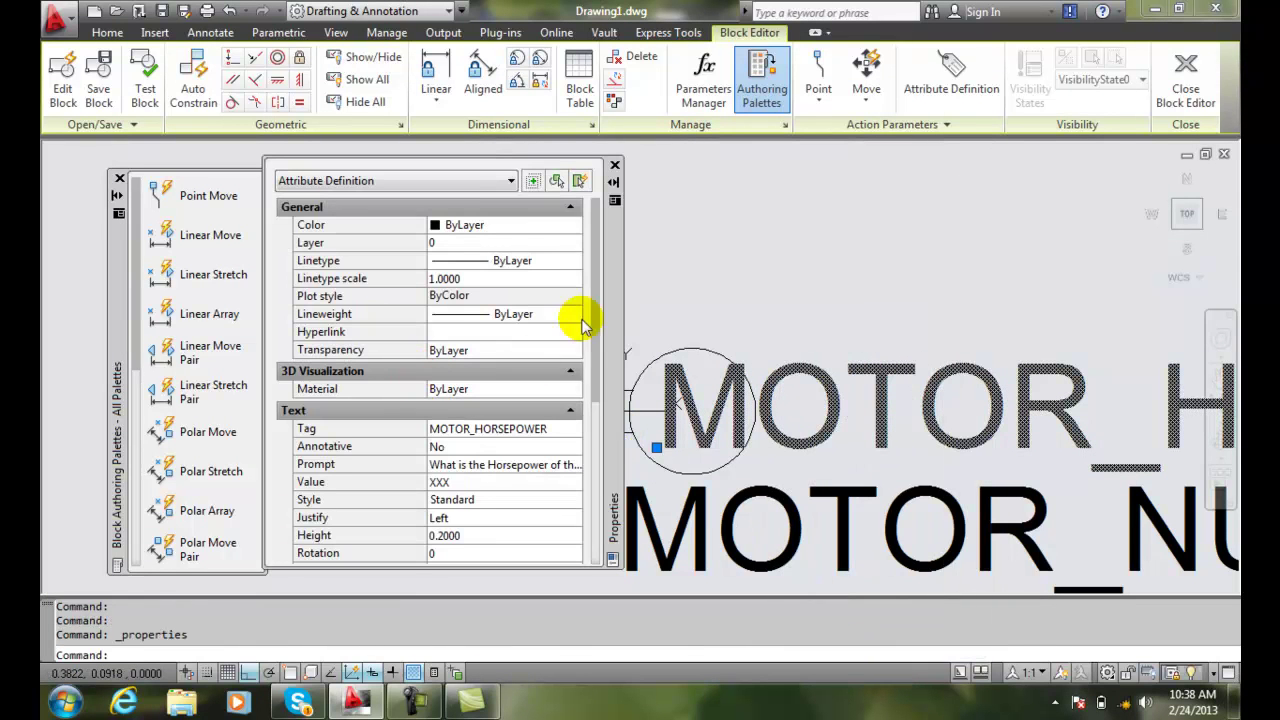
left_click_drag(597, 278, 607, 320)
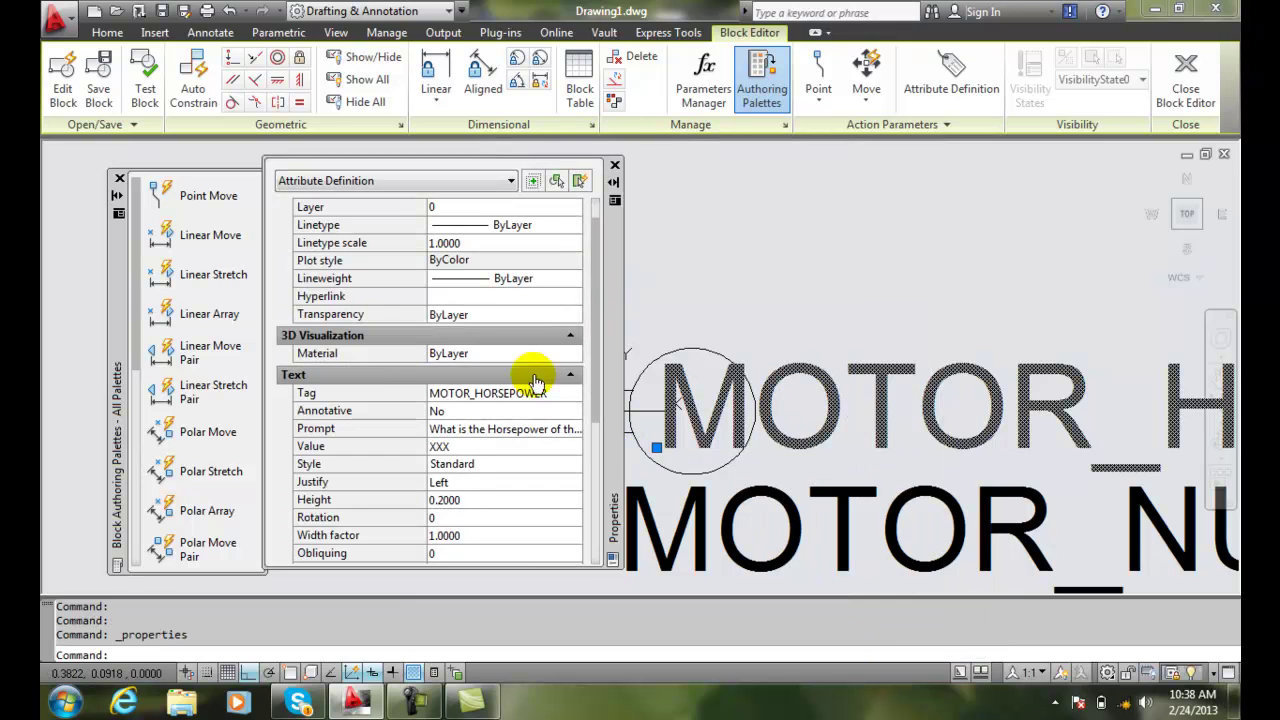
left_click(464, 483)
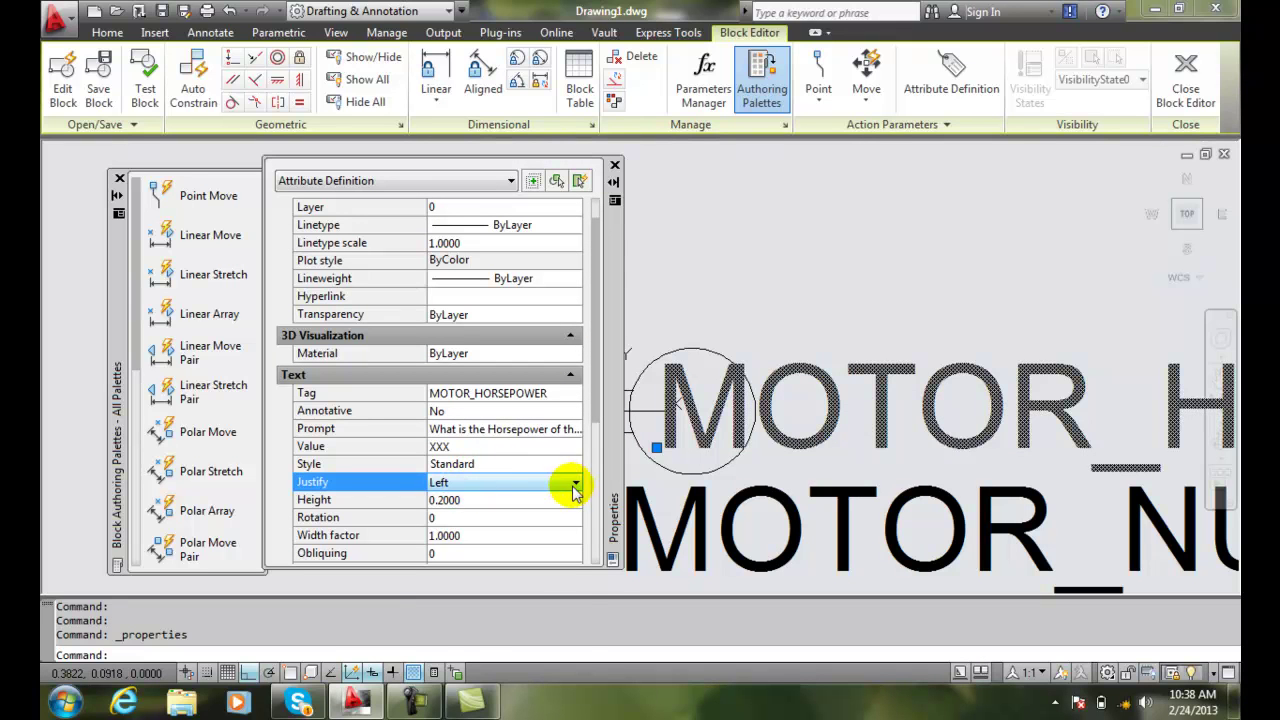
left_click(574, 484)
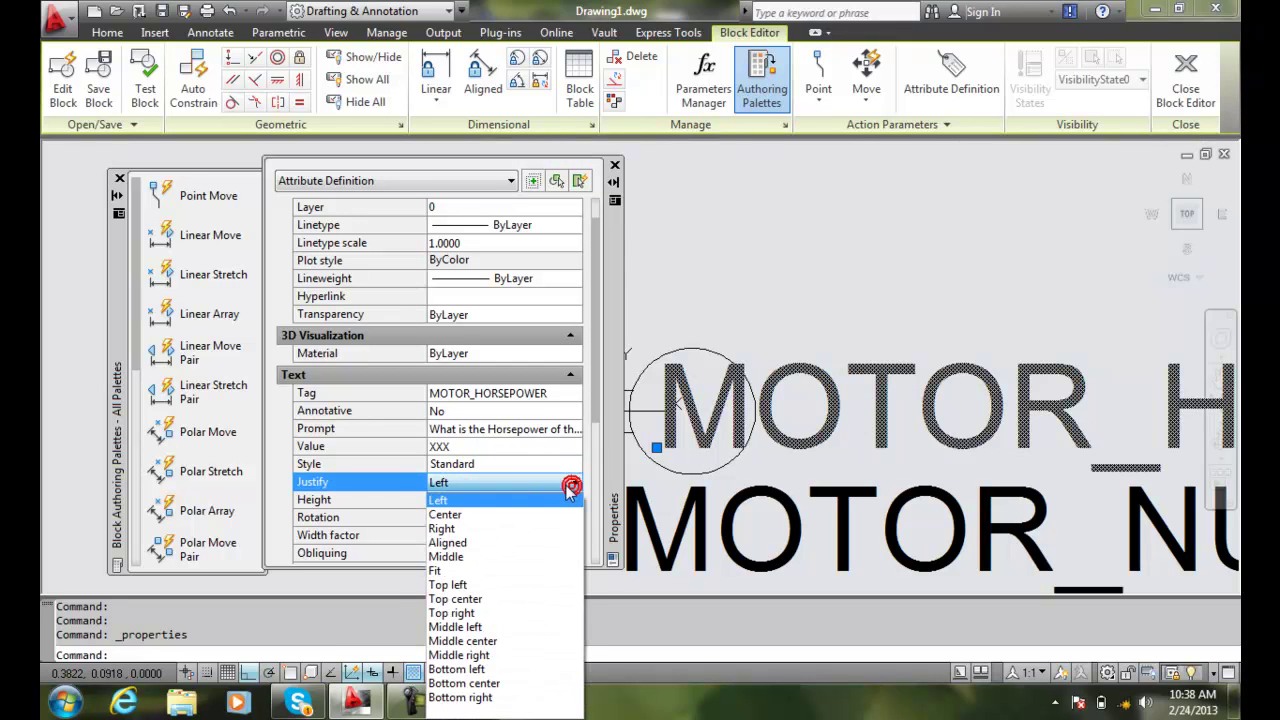
left_click(460, 642)
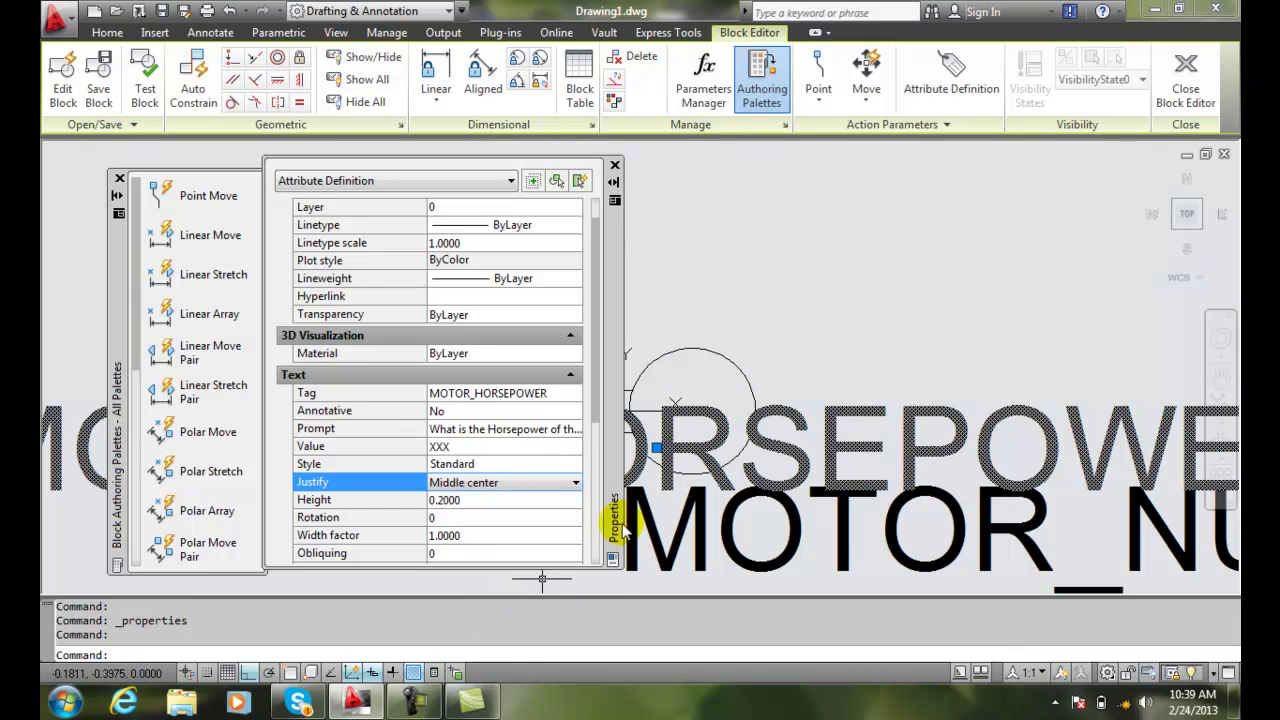
Turn Ortho off and move the MOTOR_HORSEPOWER attribute text to the center of the motor circle
left_click(614, 164)
left_click(657, 447)
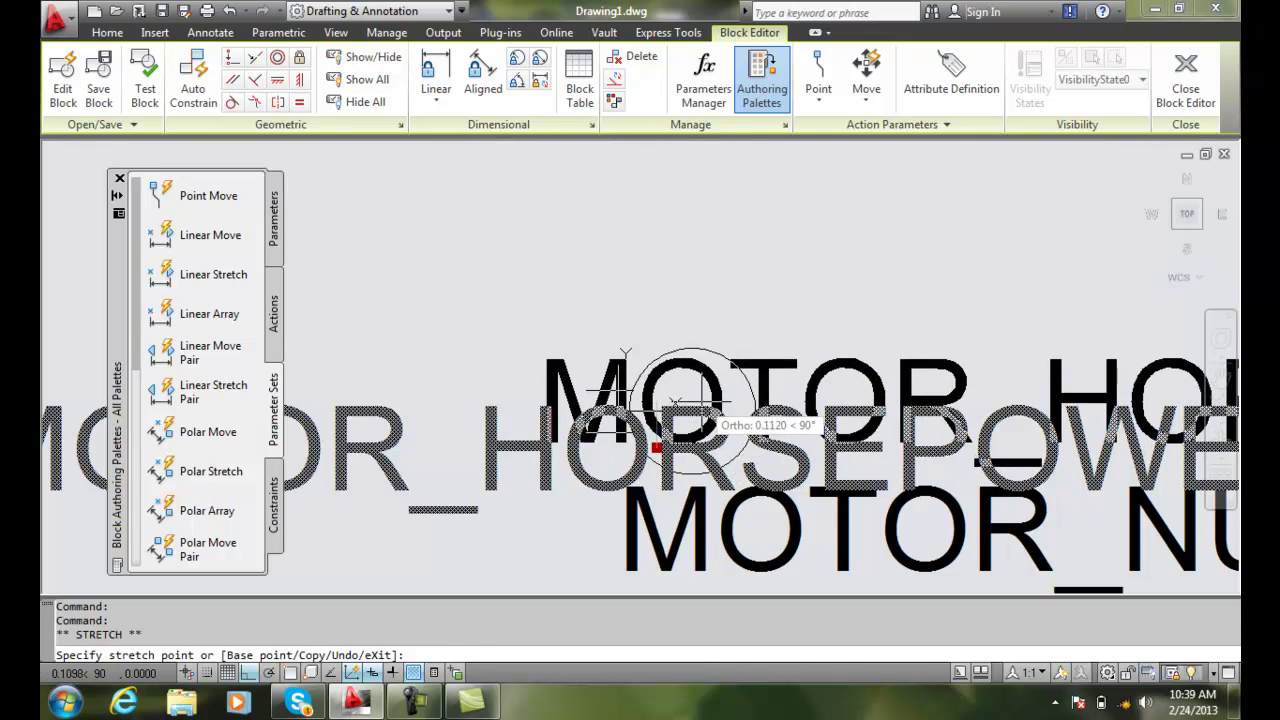
left_click(248, 672)
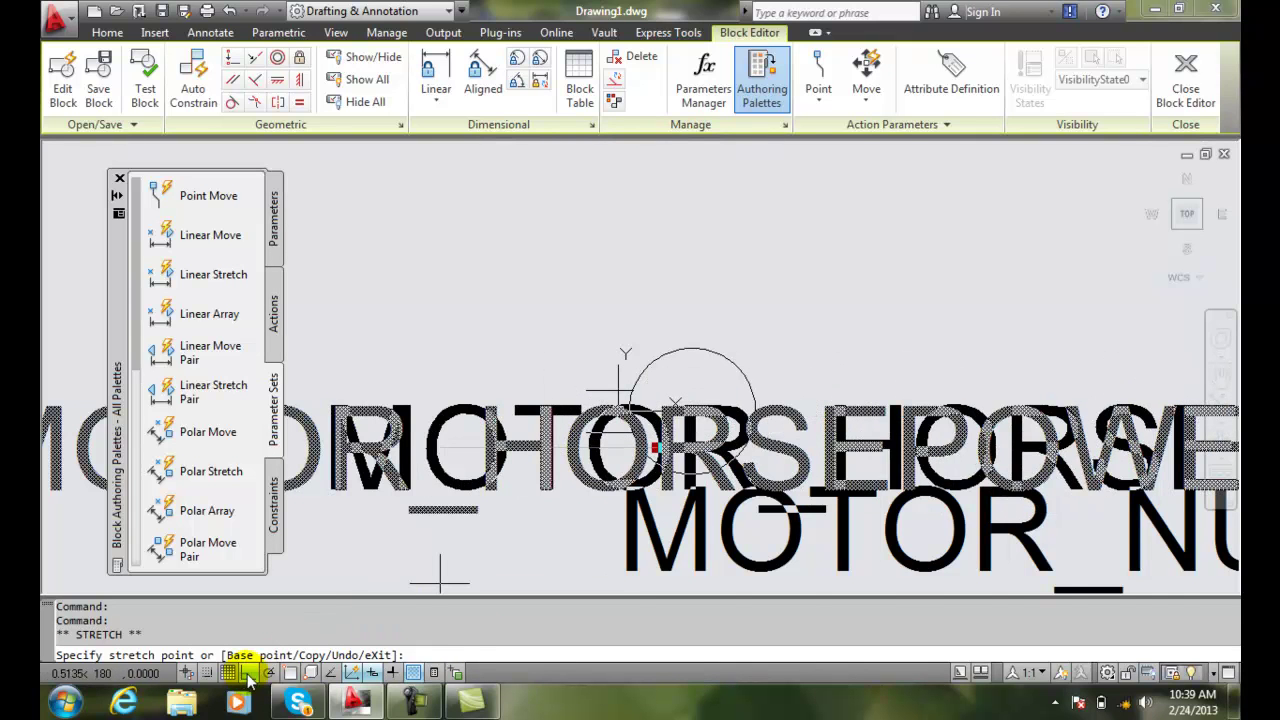
left_click(695, 413)
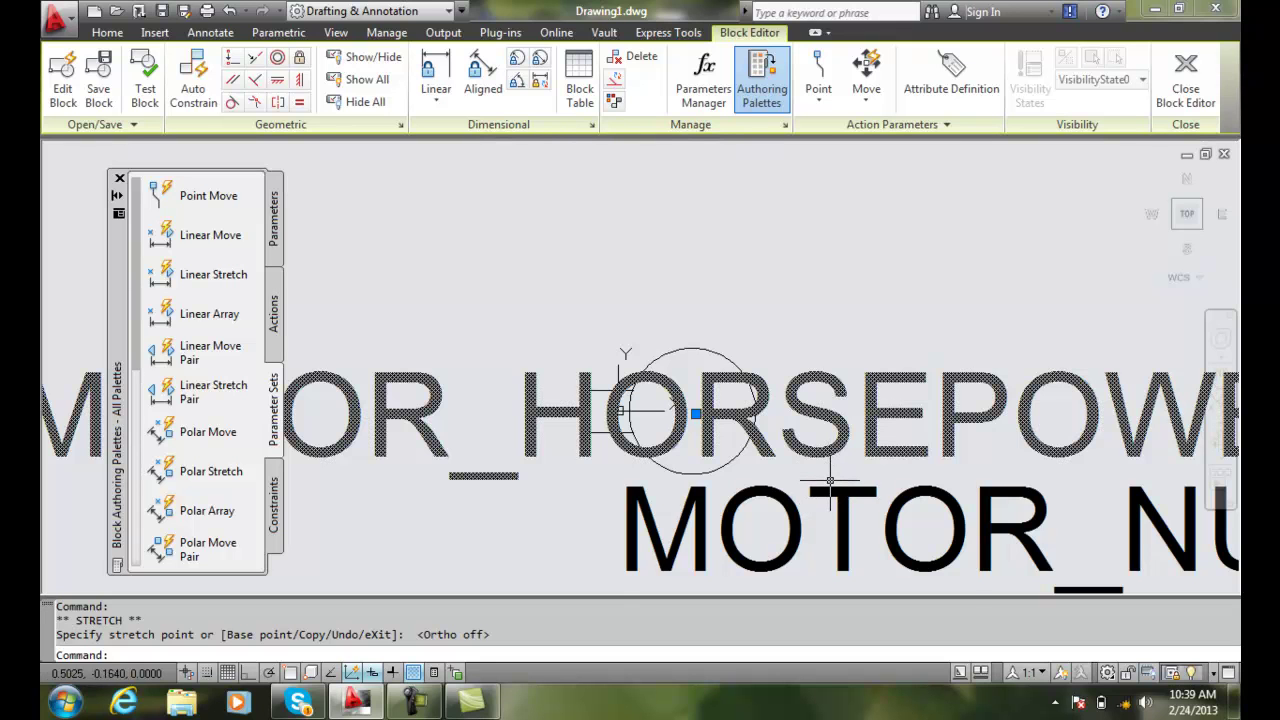
key("Escape")
Start an invisible attribute definition with the tag MOTOR-MANUF and the prompt MANUF
type("z")
key("Return")
type("e")
key("Return")
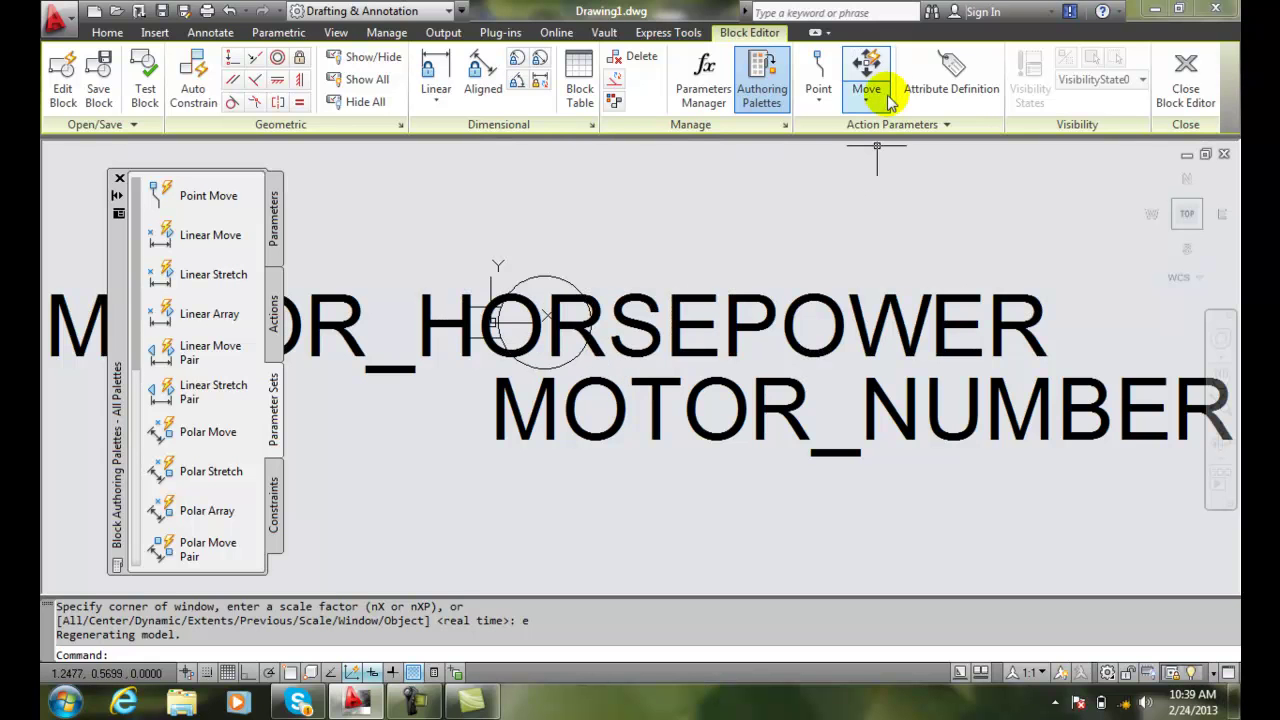
left_click(936, 78)
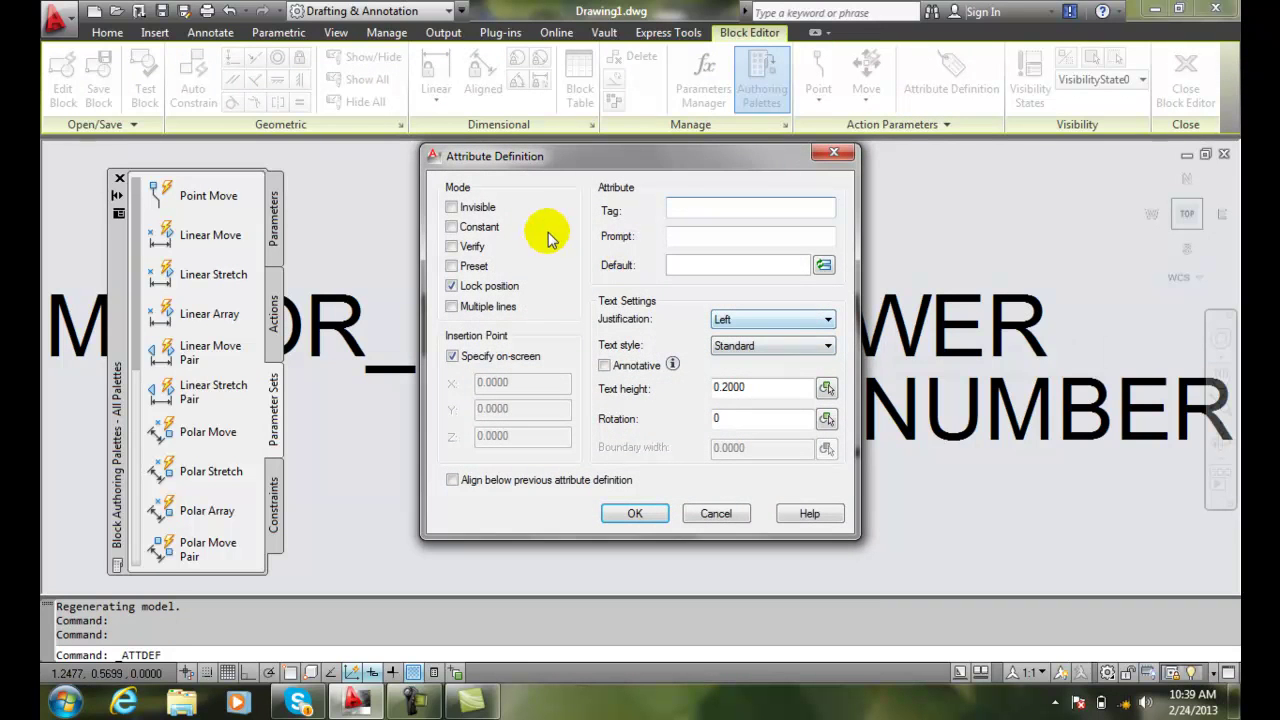
left_click(453, 207)
left_click(680, 208)
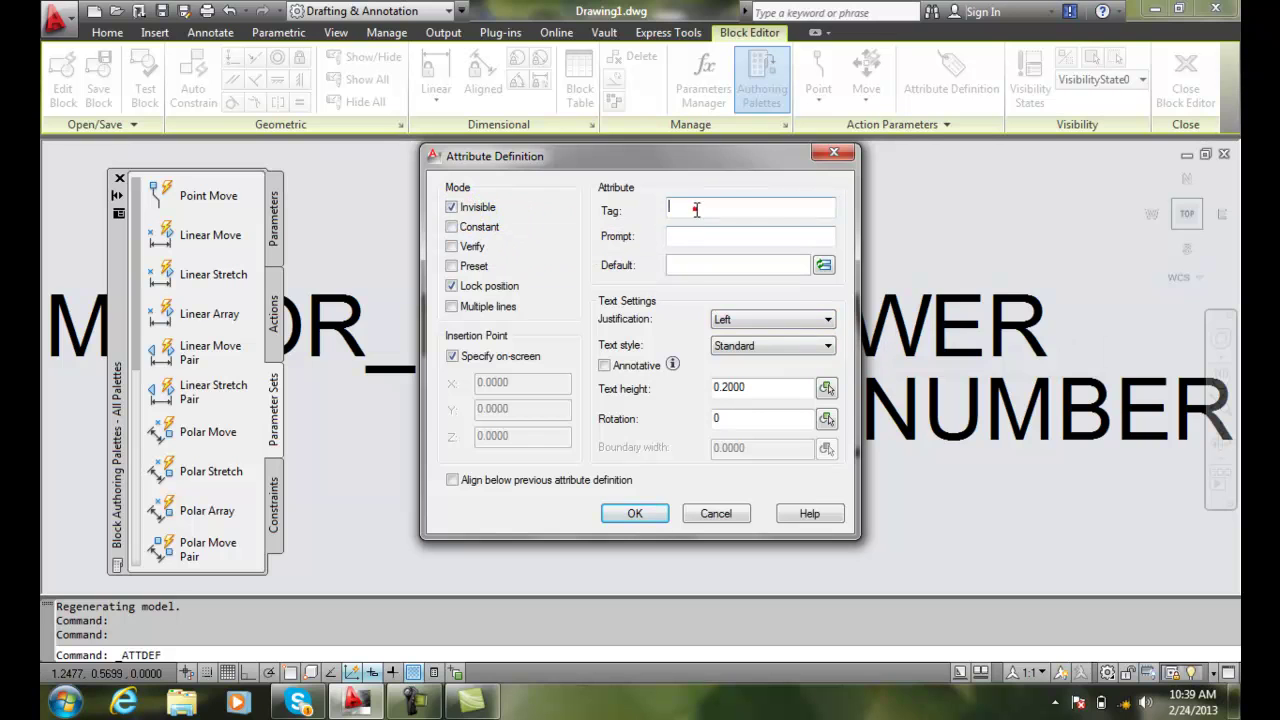
type("m")
key("Caps_Lock")
type("MOTOR")
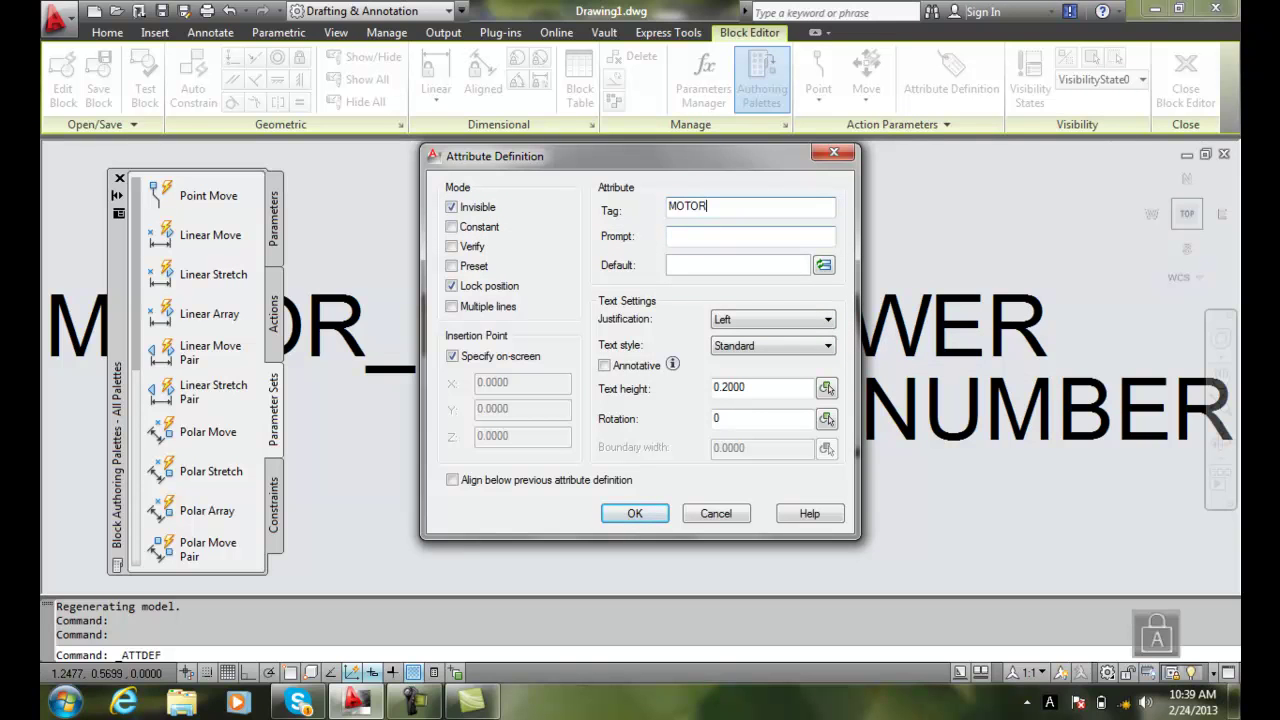
type("-MANUF")
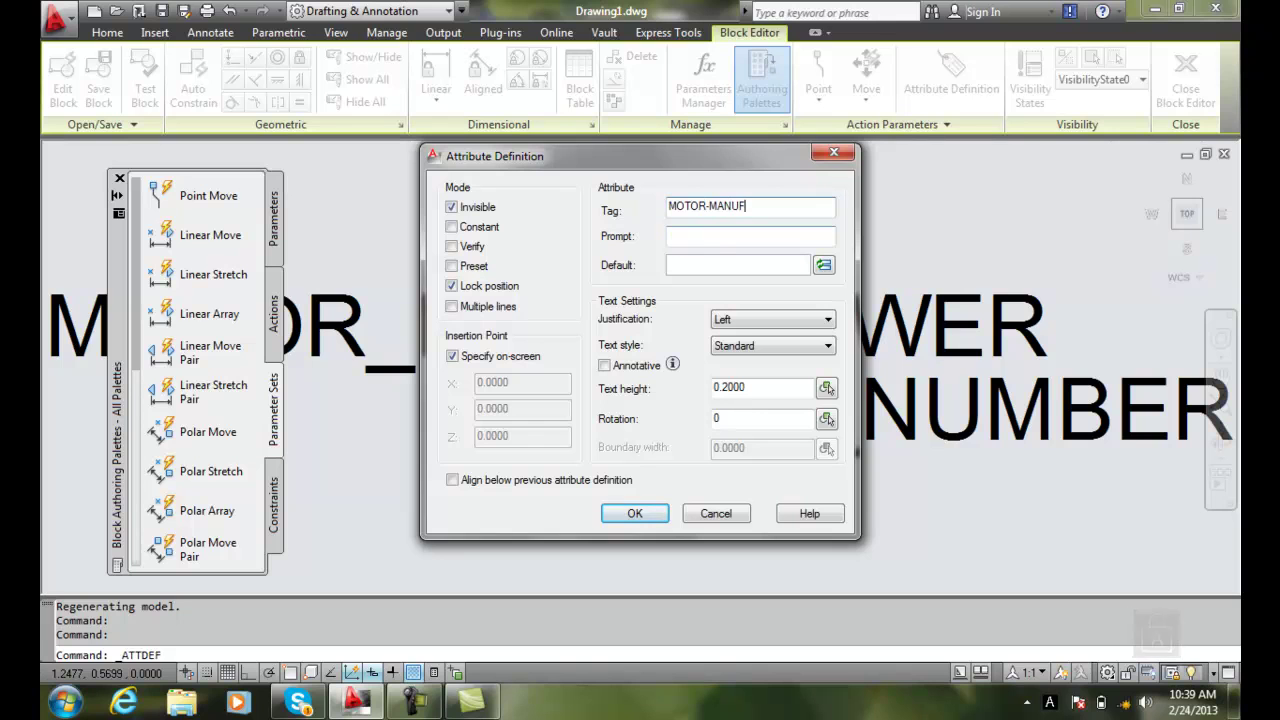
left_click(697, 235)
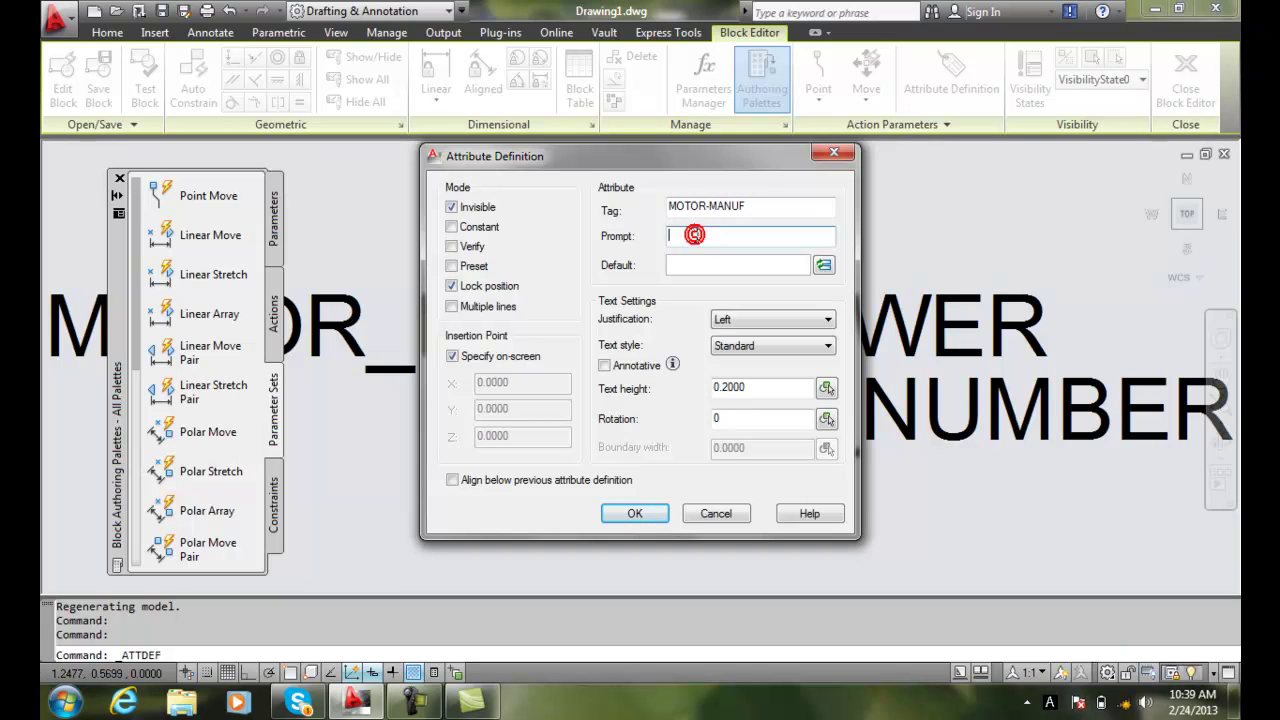
type("MANUF")
Set the manufacturer attribute's text height to 0.125 and place it below the motor number text, aligned with its start
left_click(681, 265)
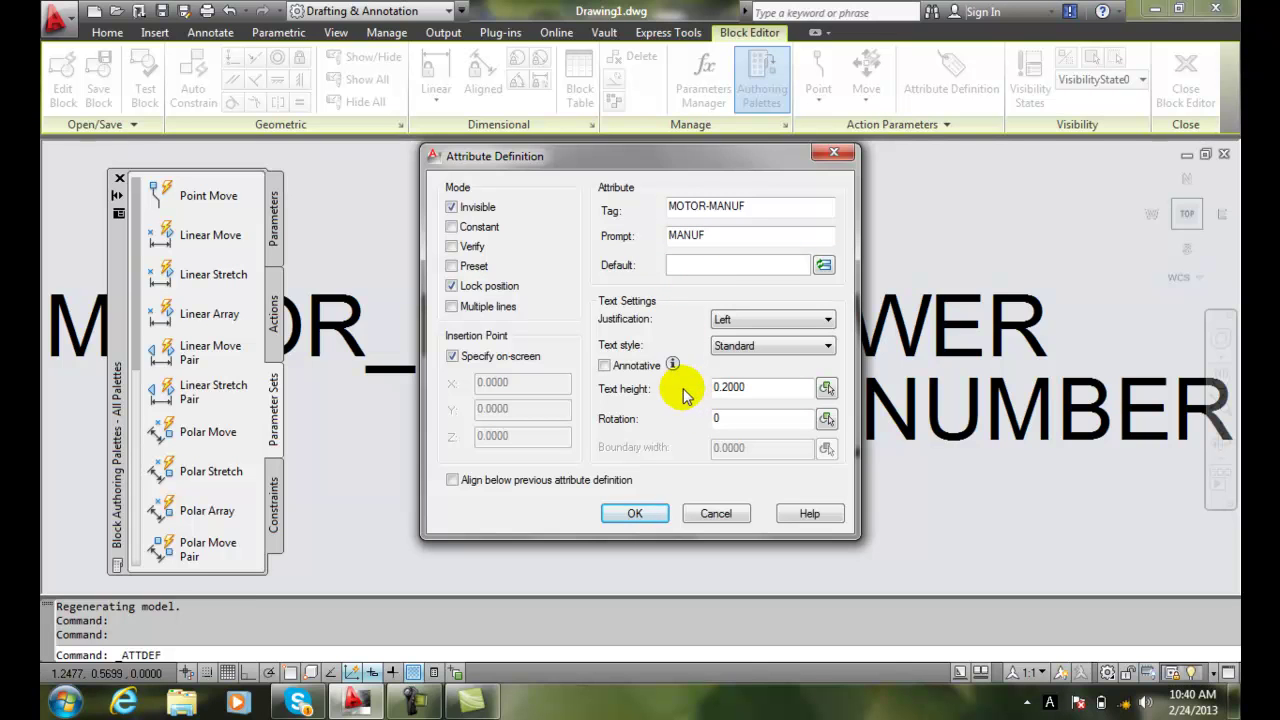
left_click_drag(770, 387, 724, 387)
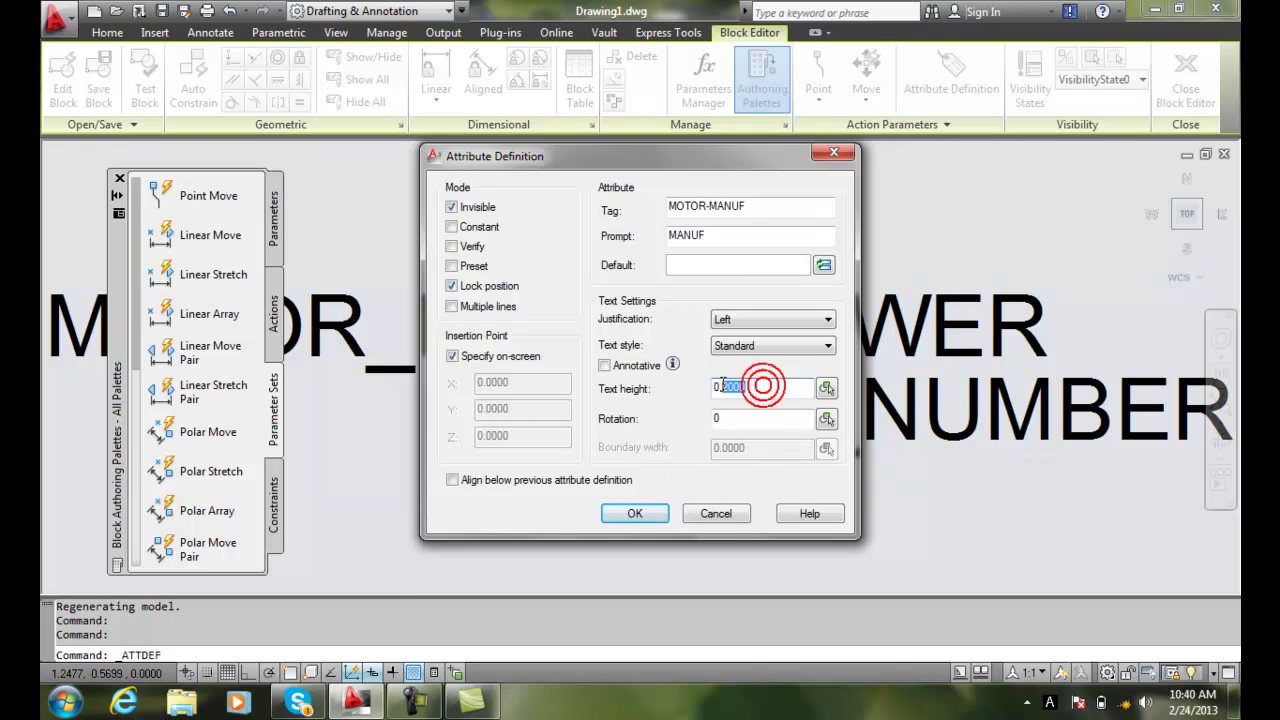
type("125")
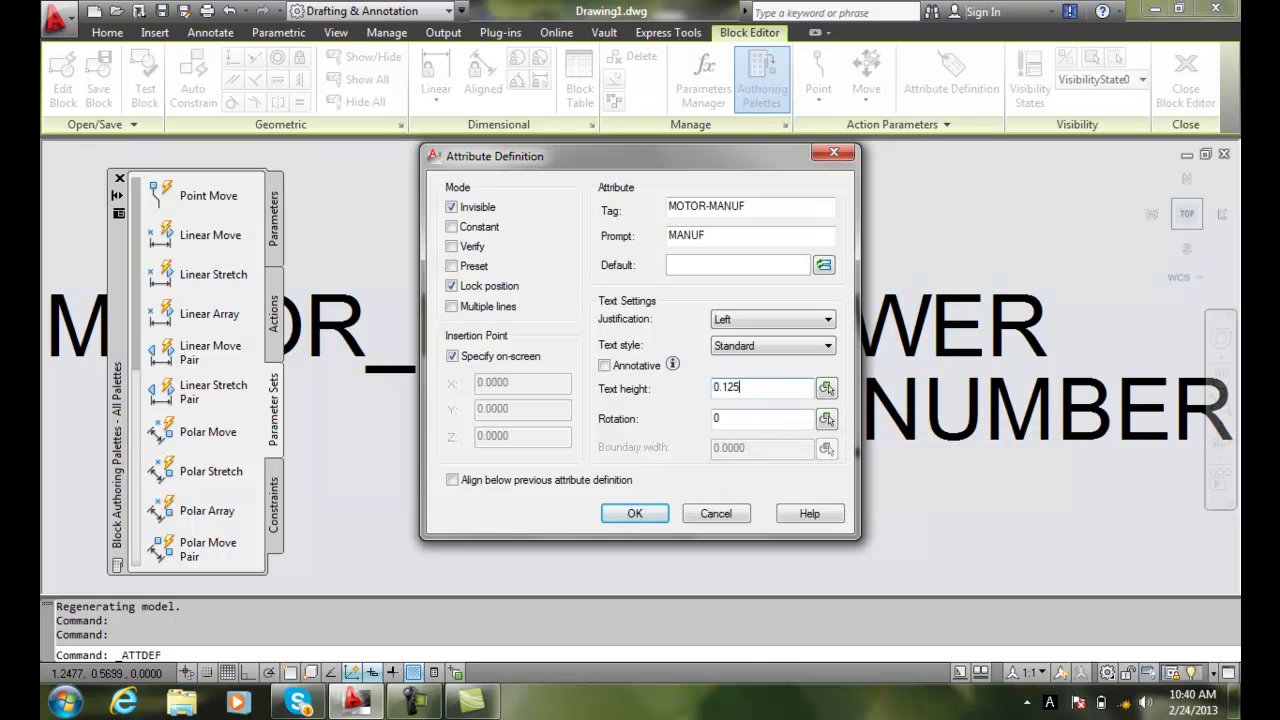
left_click(635, 516)
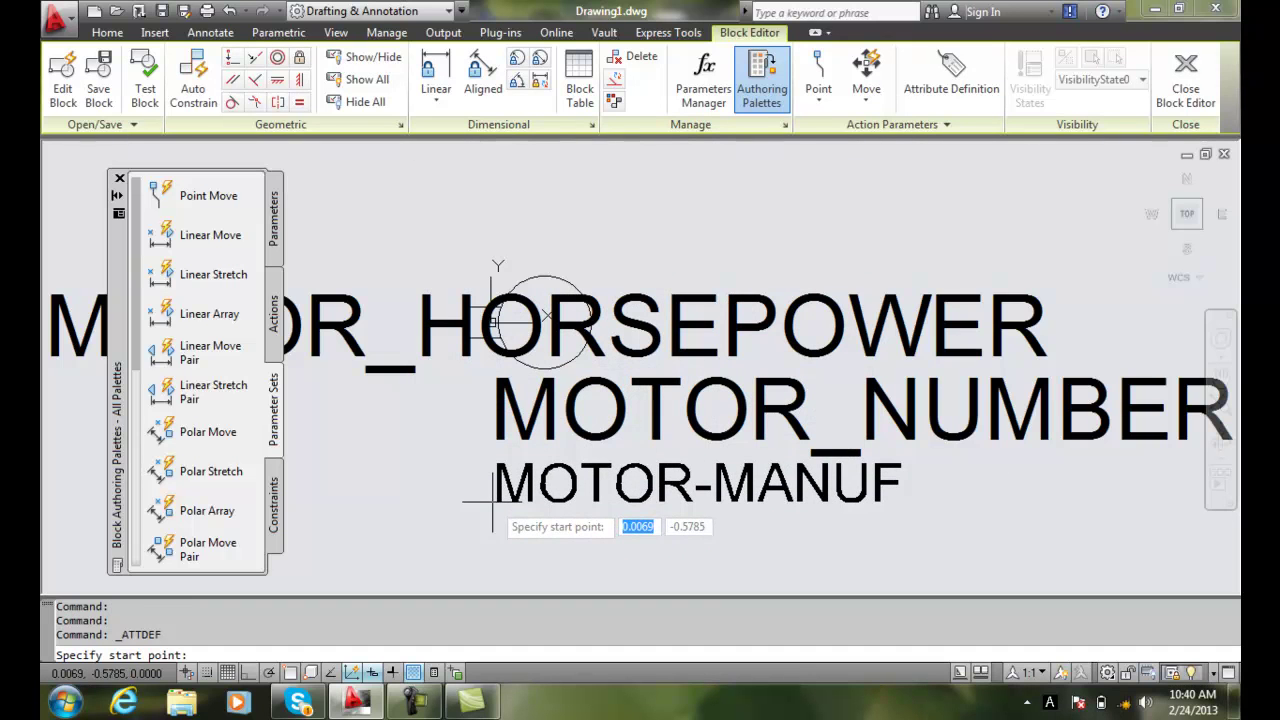
left_click(492, 502)
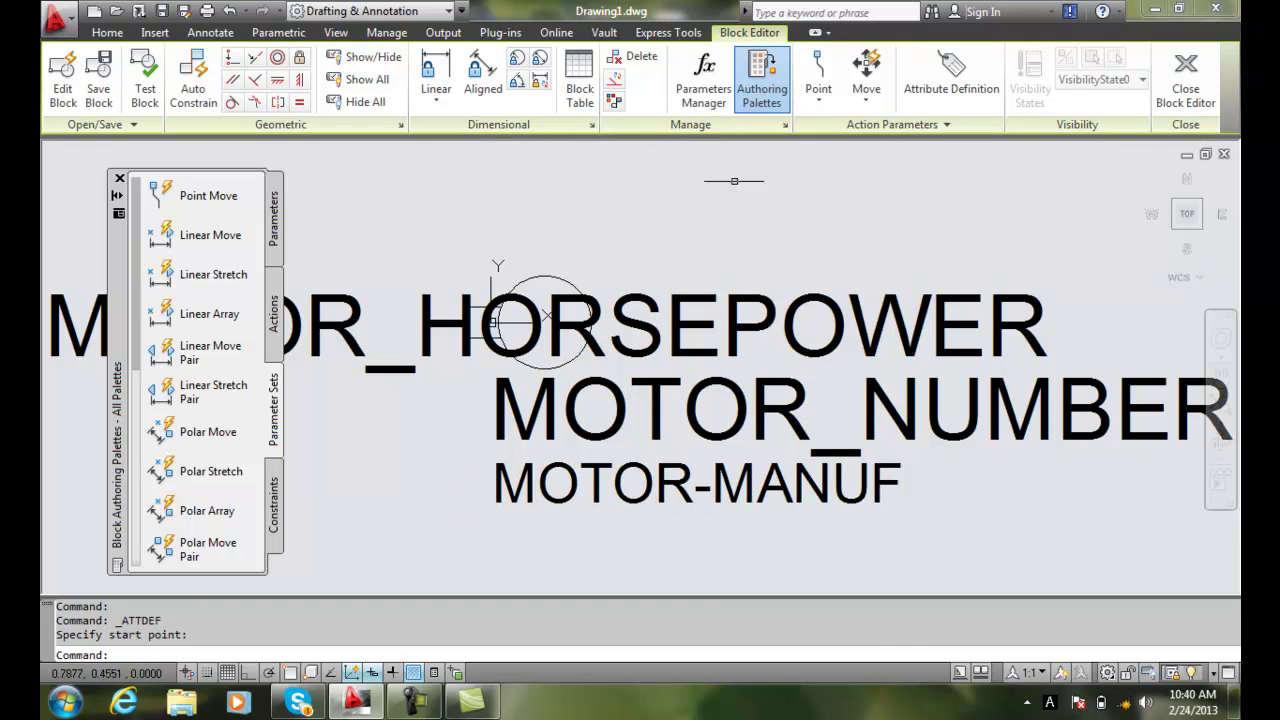
Add an attribute tagged MOTOR_MODEL with the prompt "MODEL OF THE MOTOR?" and no default, aligned below the previous attribute
left_click(951, 72)
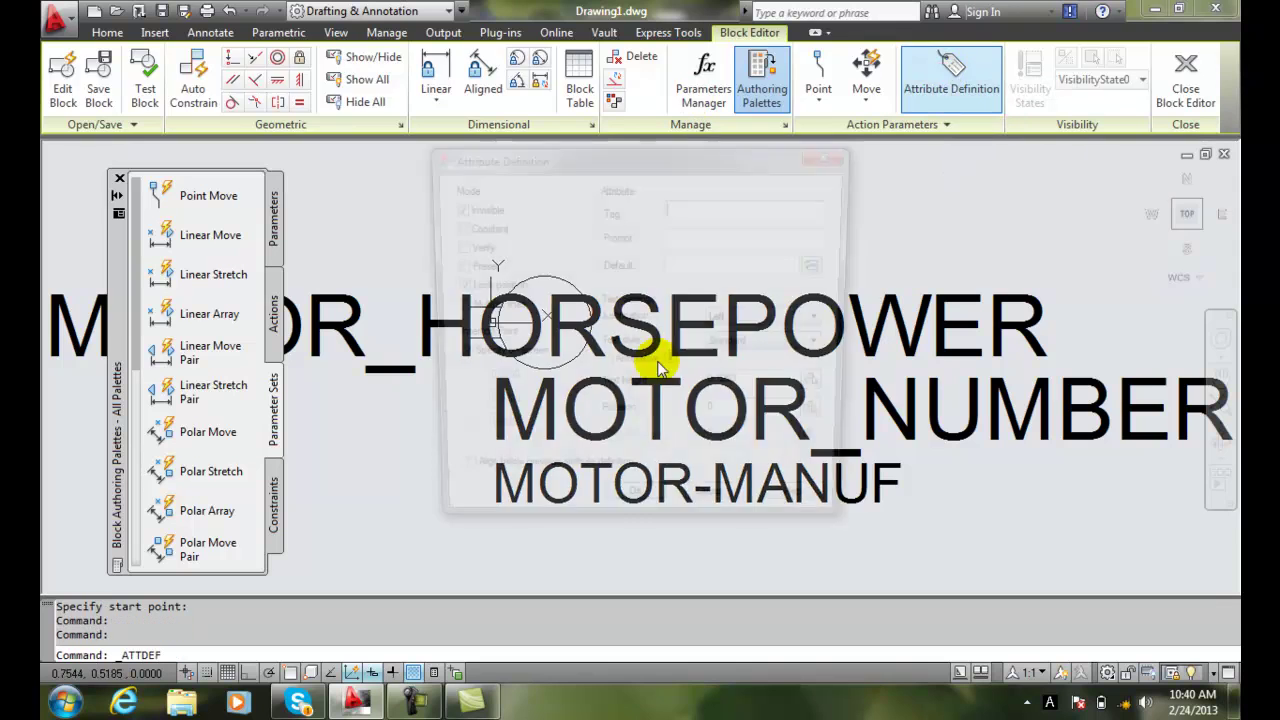
left_click(452, 480)
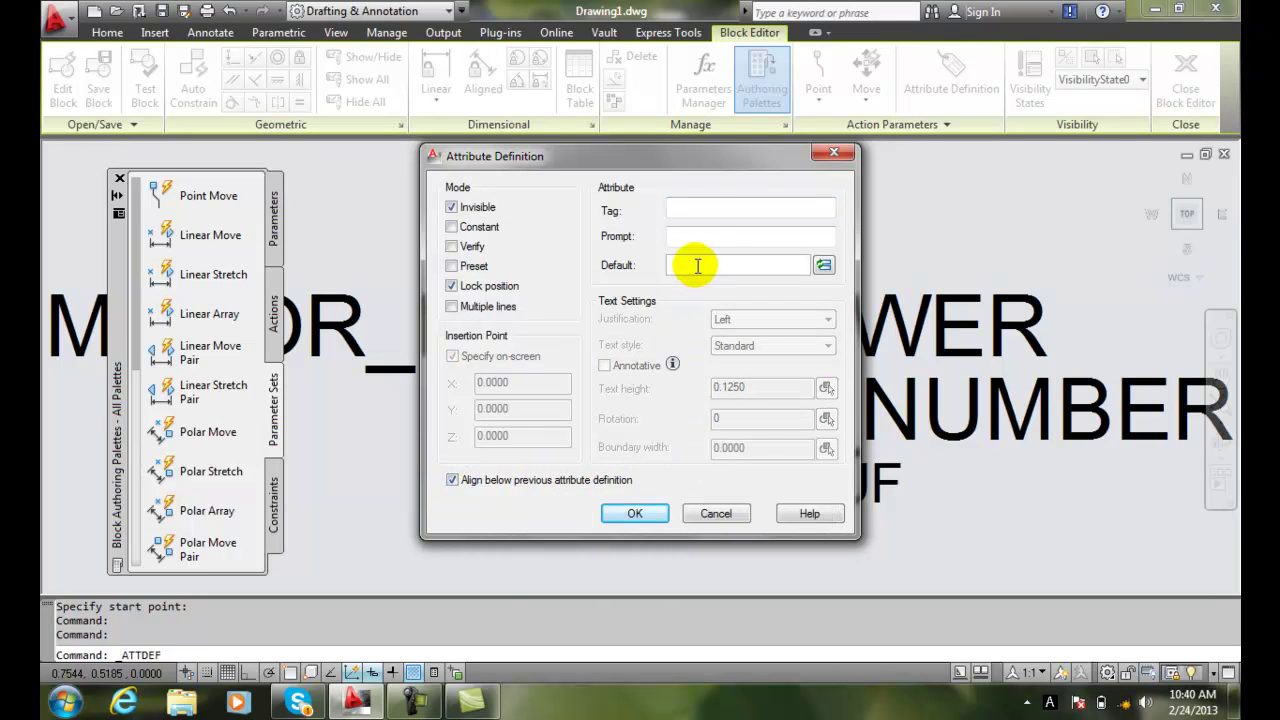
left_click(684, 207)
type("MOTOR_MODEL")
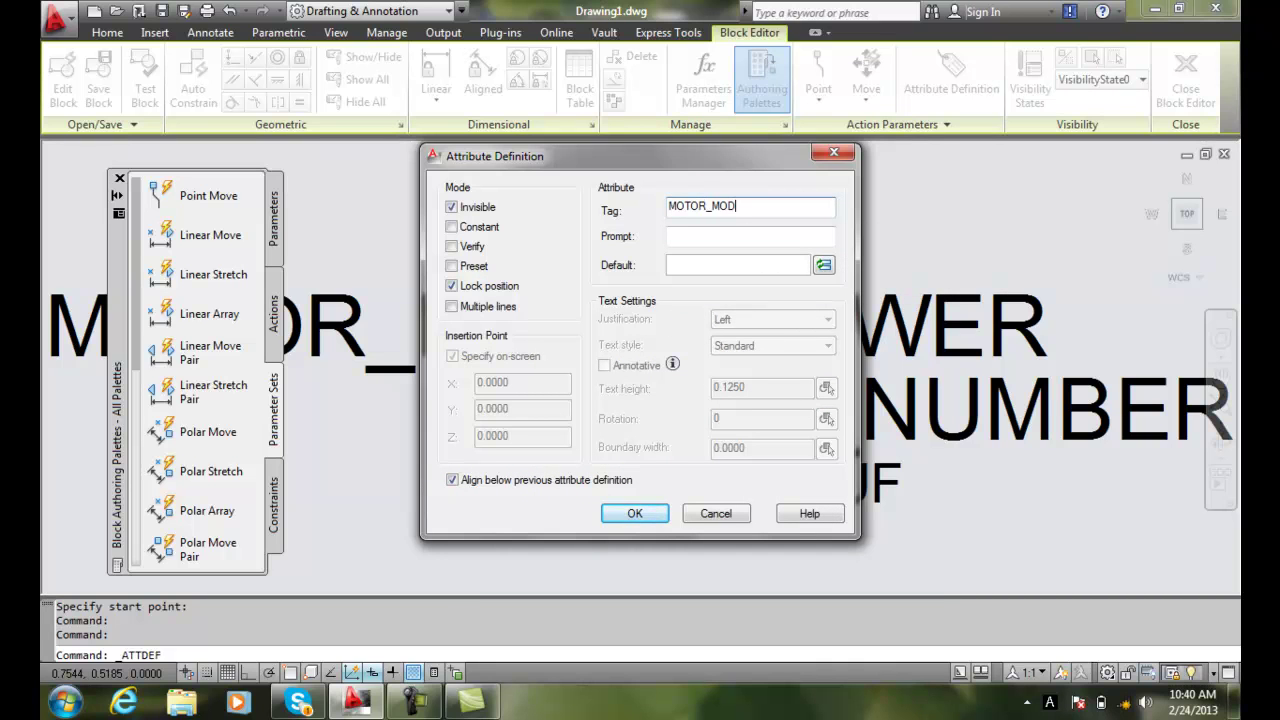
left_click(706, 238)
type("MODEL")
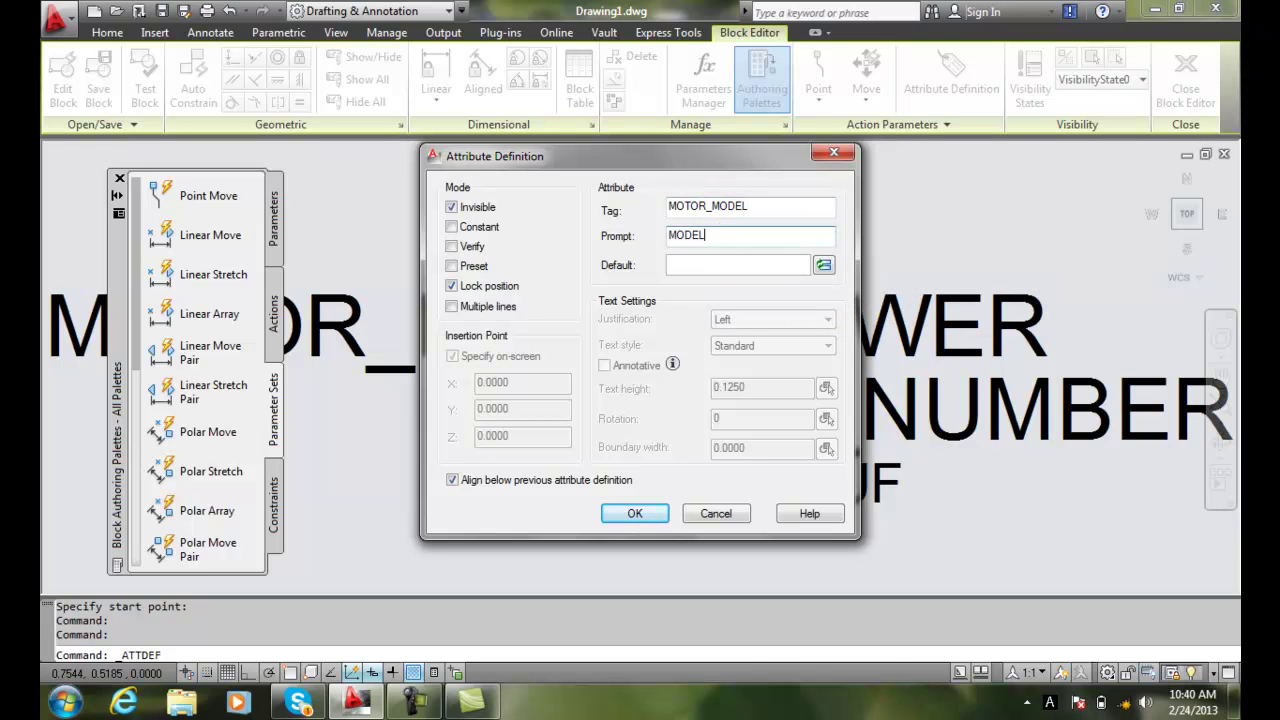
type(" OF THE MOTOR")
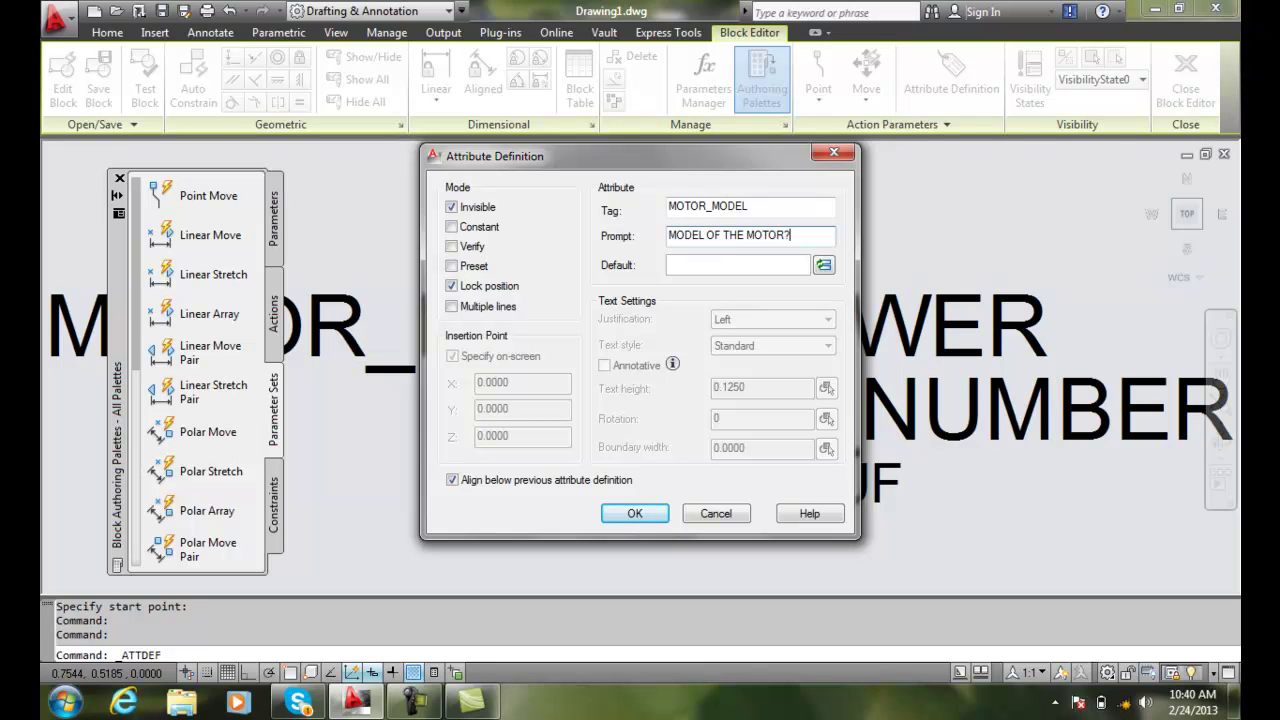
type("?")
left_click(678, 262)
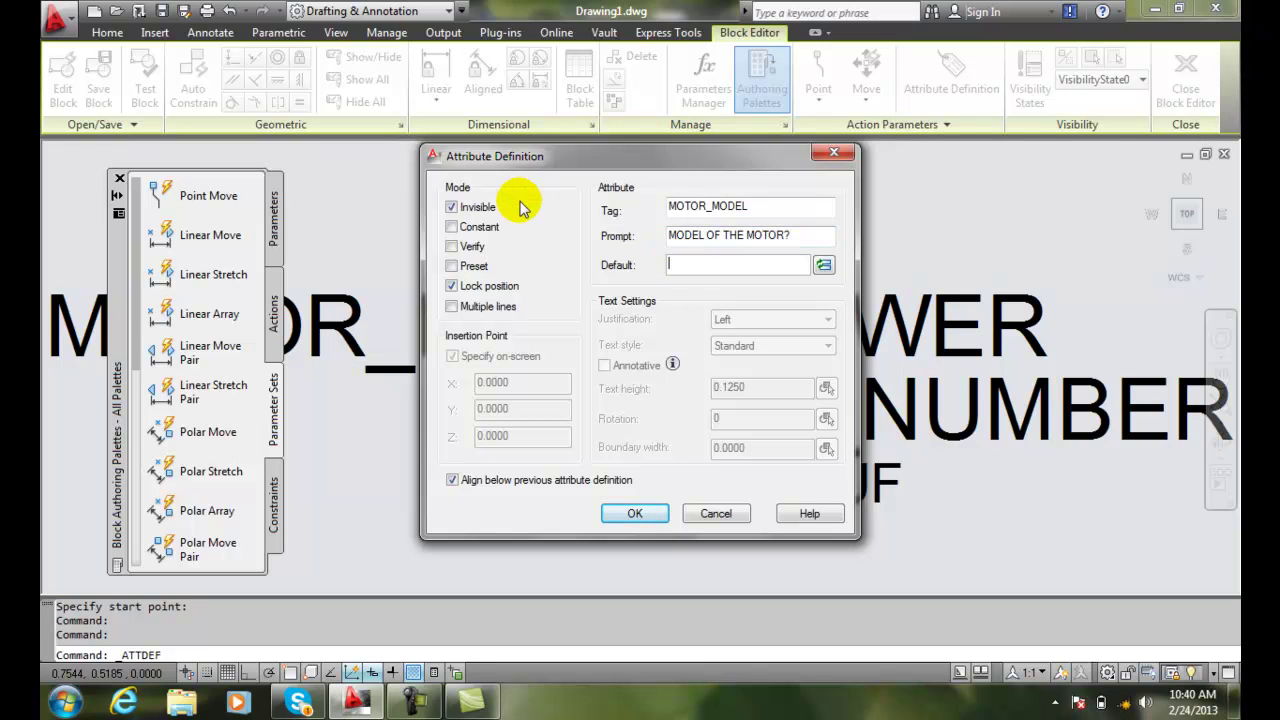
left_click(638, 515)
Start another attribute definition aligned below the previous one, with the tag MOTOR_GROUND_INSPECTION_DATE
scroll(816, 520, "down", 2)
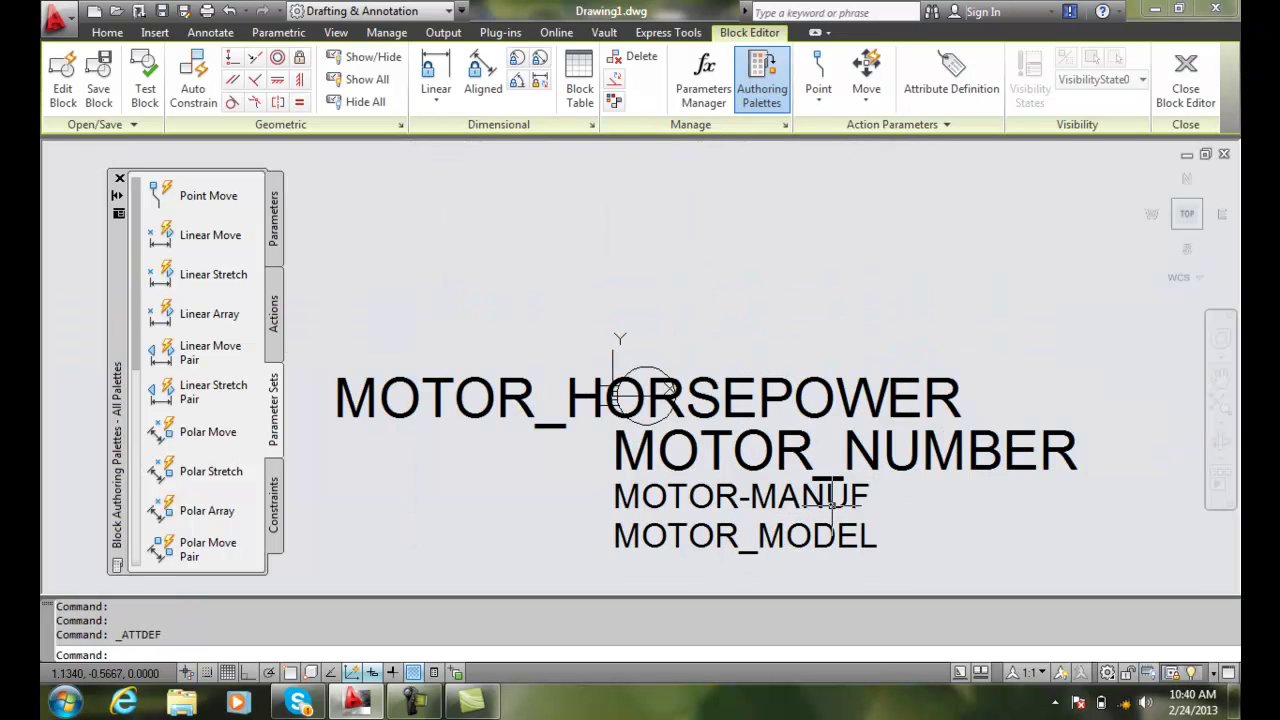
left_click(940, 103)
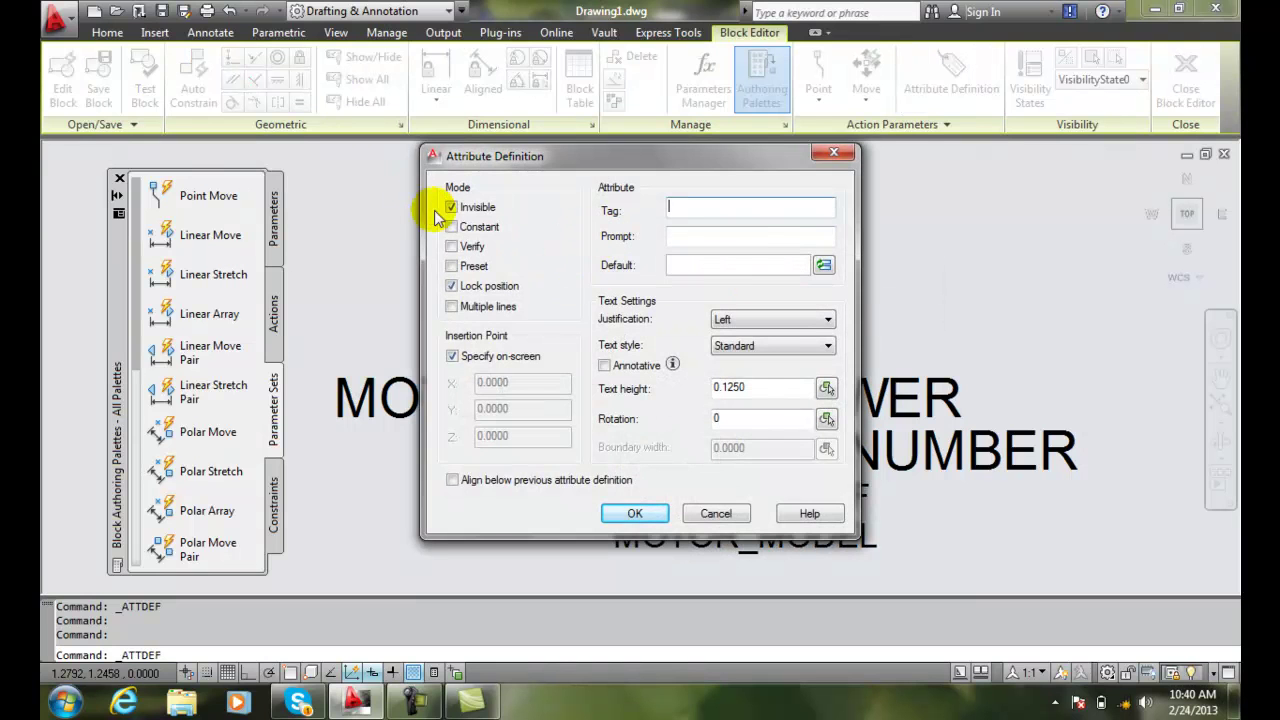
left_click(452, 480)
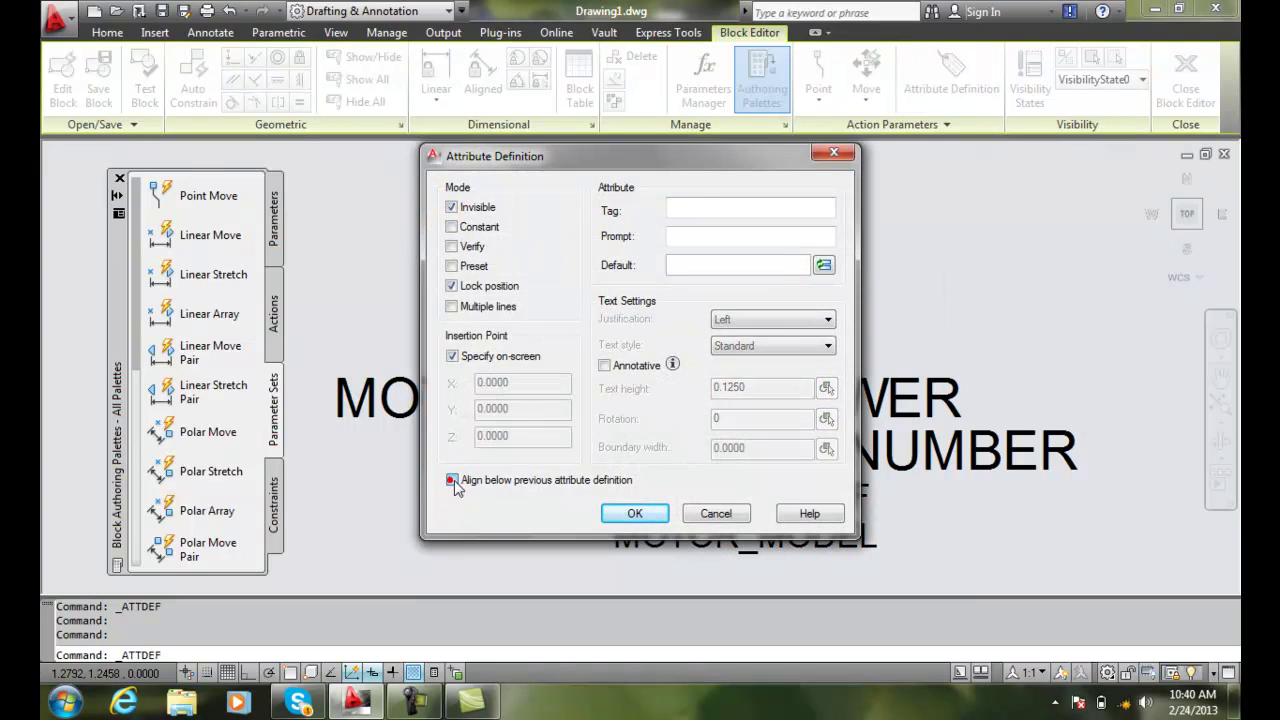
left_click(678, 207)
type("MOTOR_GROUND_INSPE")
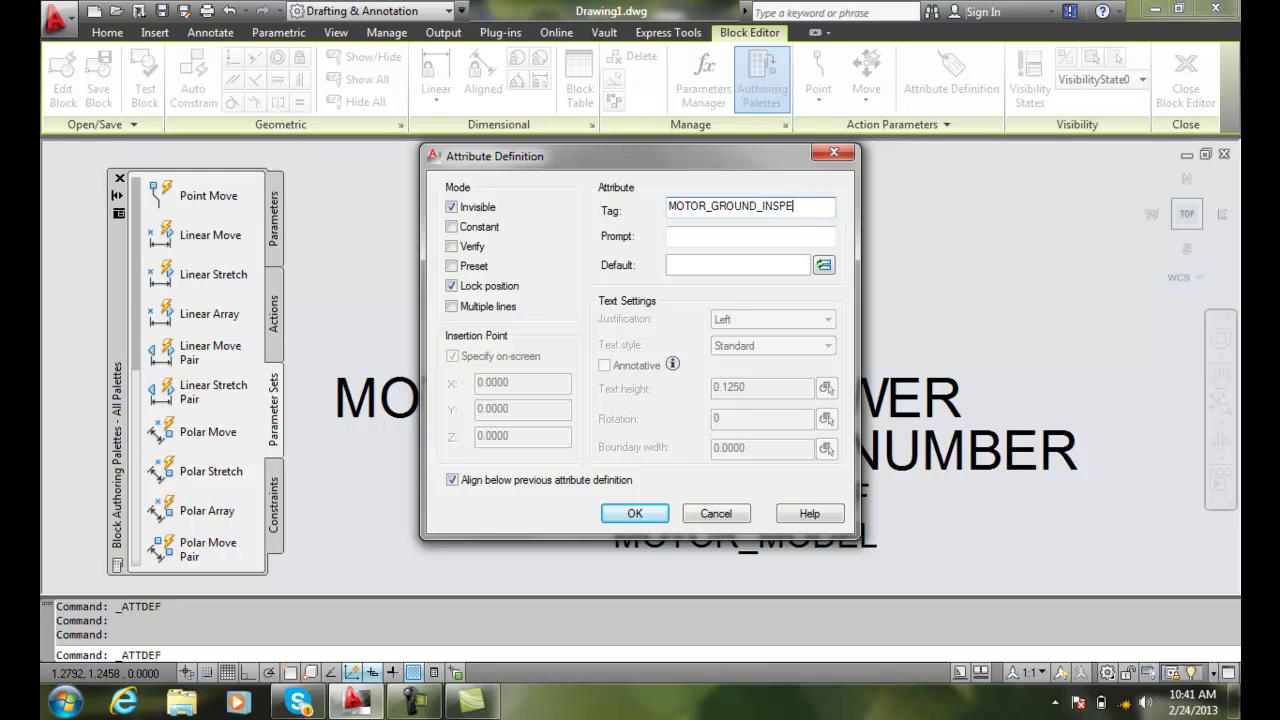
type("DATE")
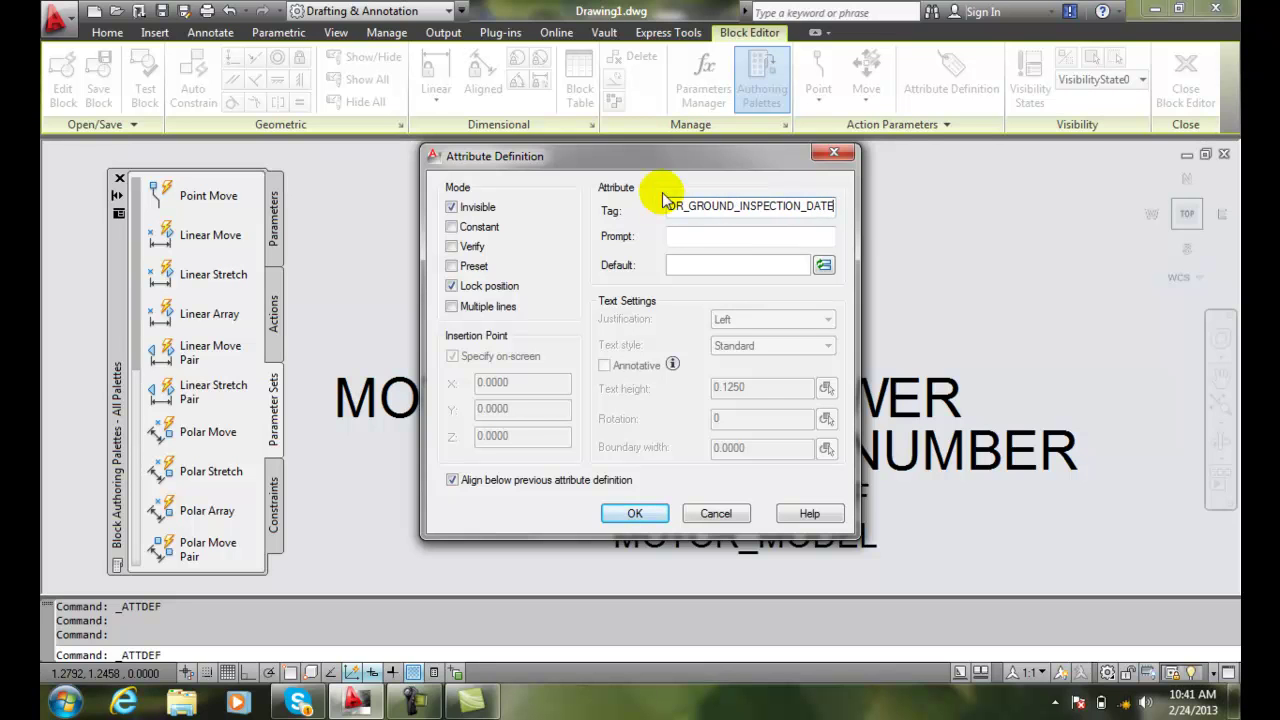
Give the inspection date attribute the prompt "DATE OF LAST GROUND INSPECTION?" and the default XX/XX/20XX, and add it to the block
left_click(680, 235)
type("d")
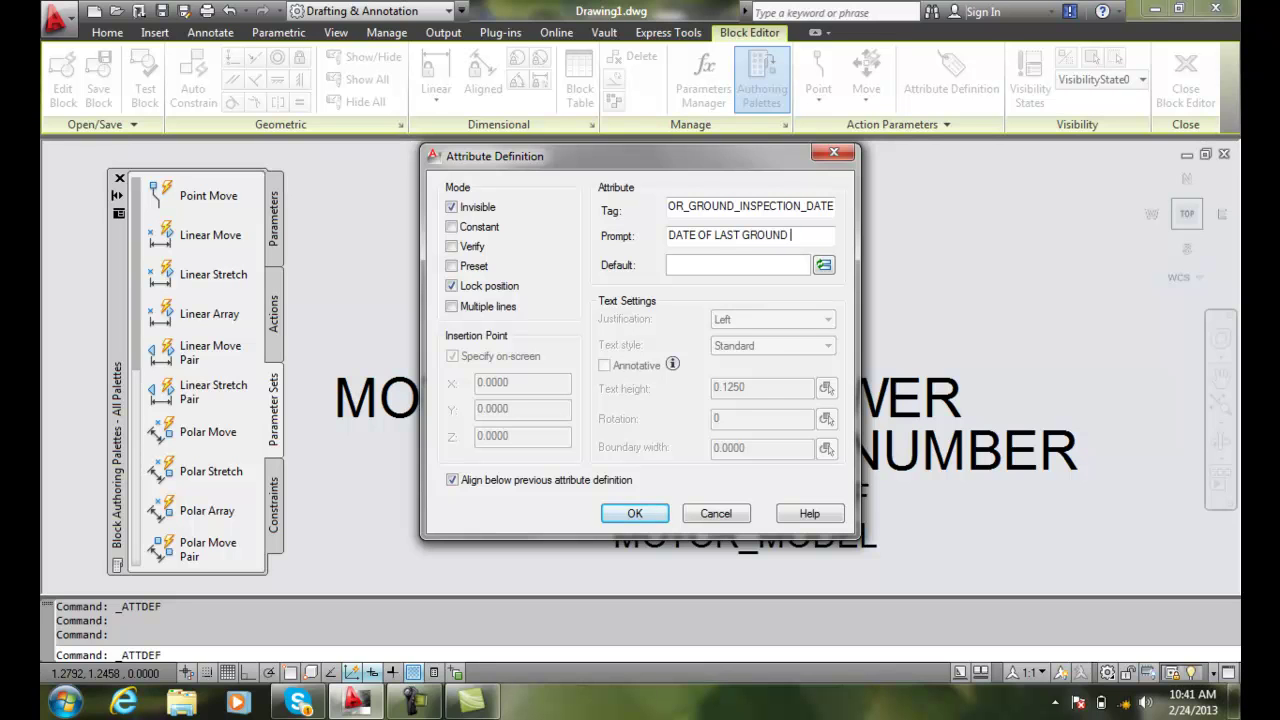
type("TION")
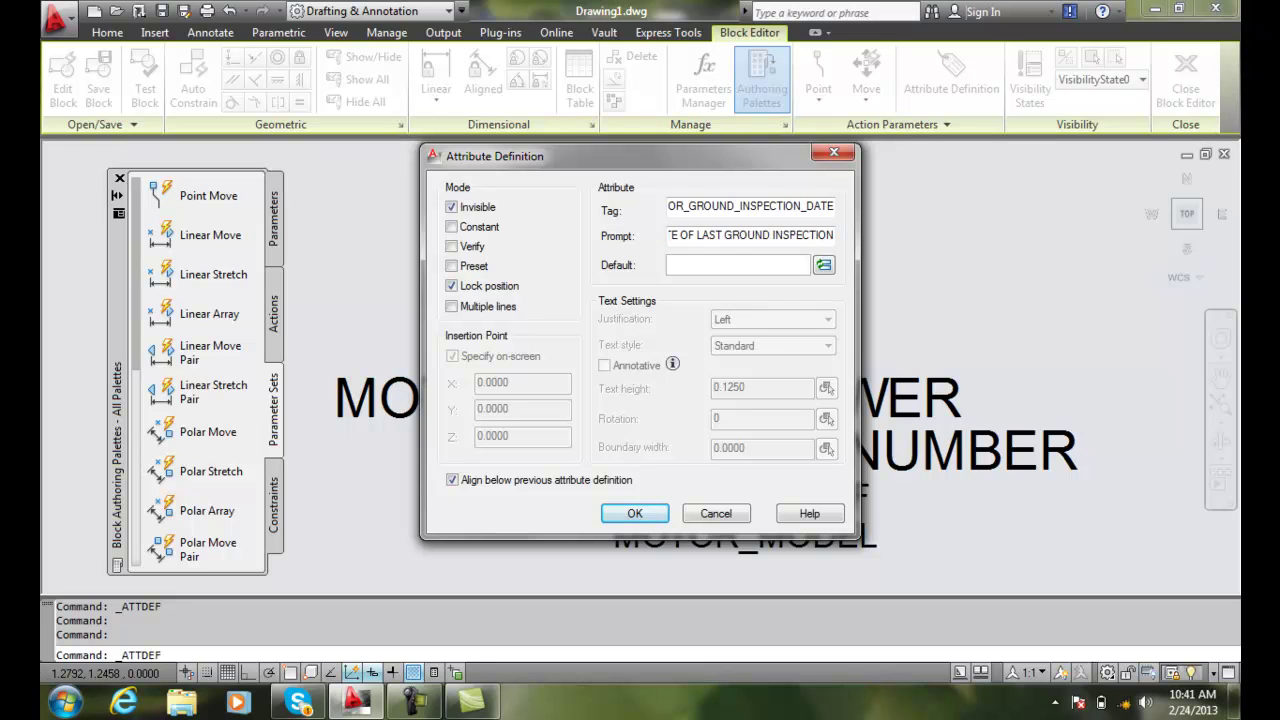
type("?")
left_click(680, 263)
type("XX/XX/20XX")
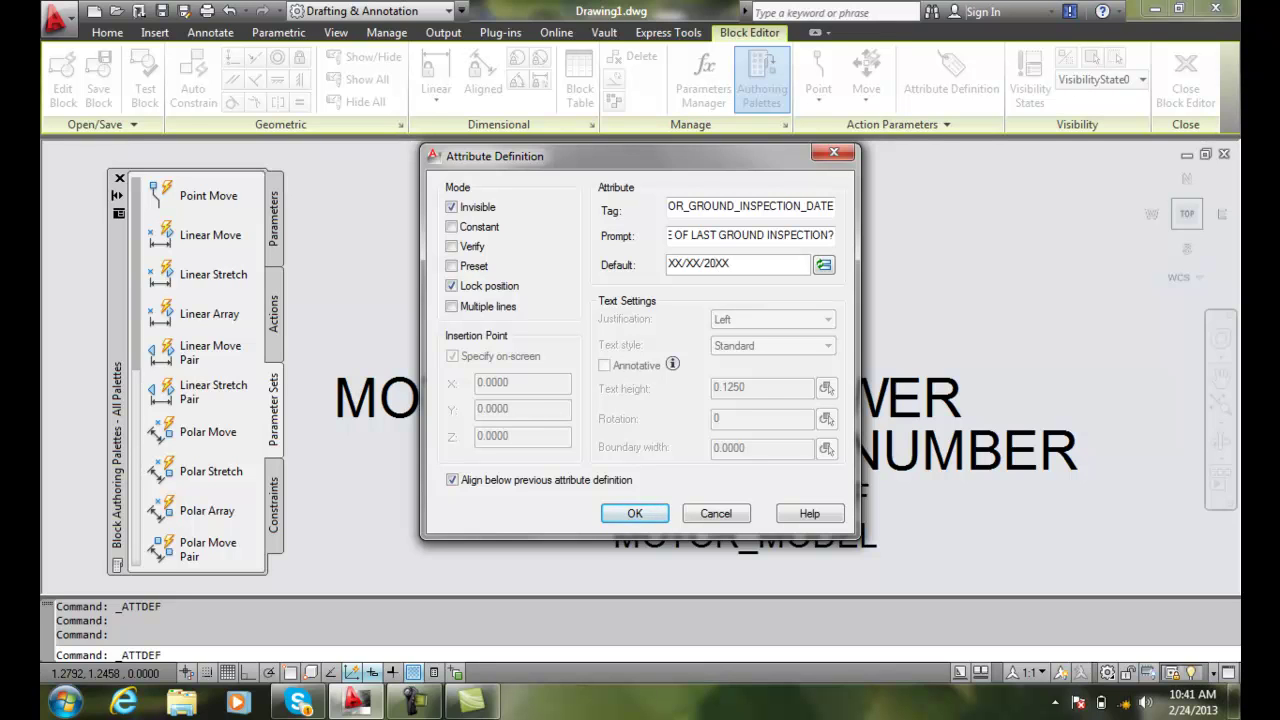
left_click(636, 513)
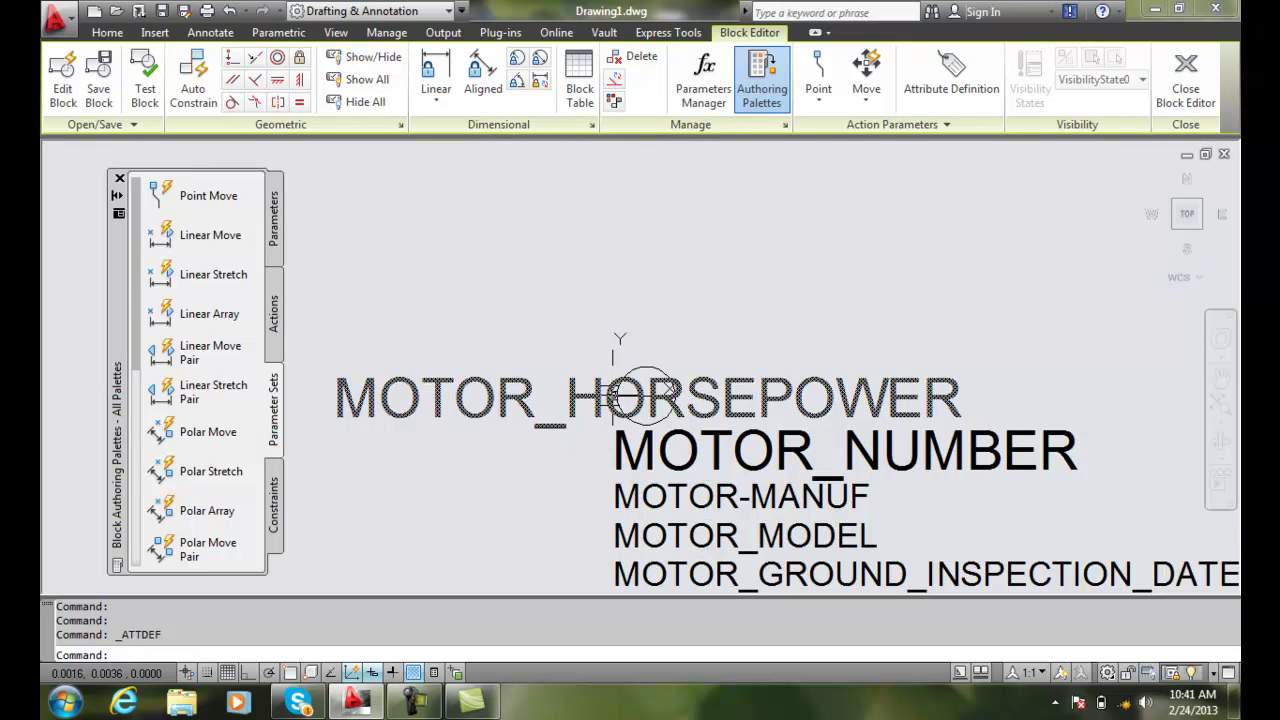
left_click(951, 75)
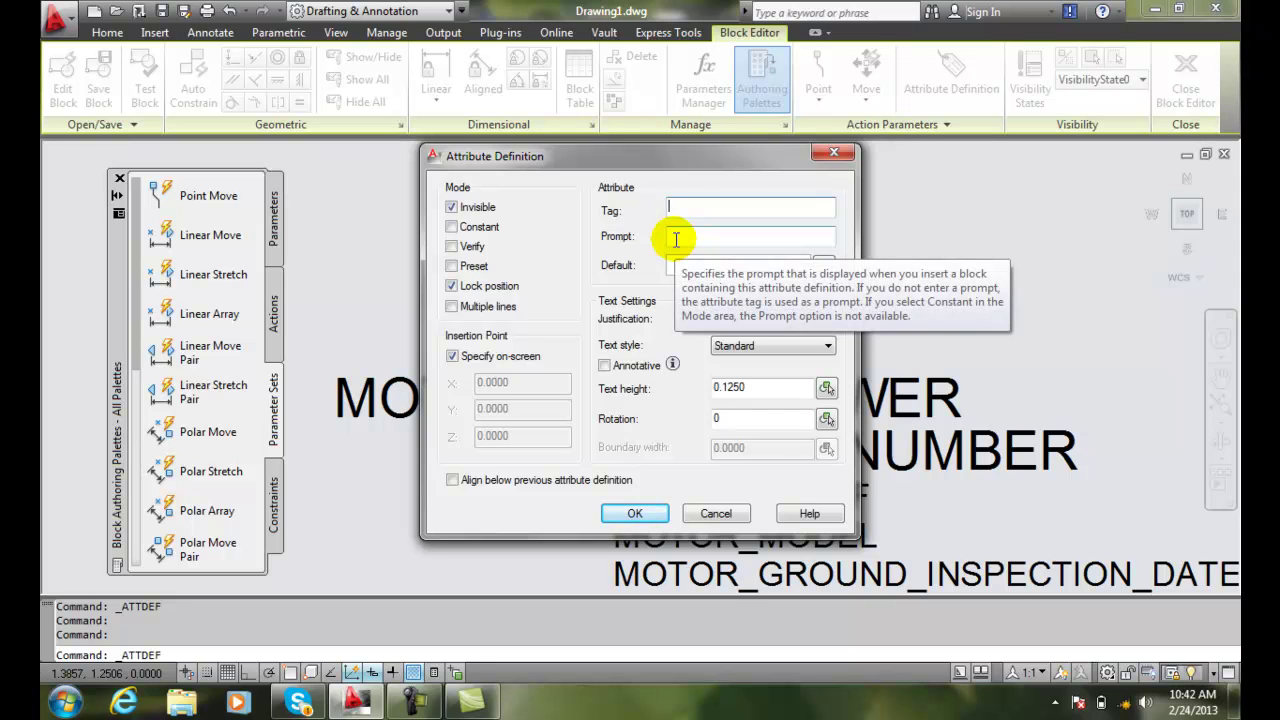
left_click(682, 264)
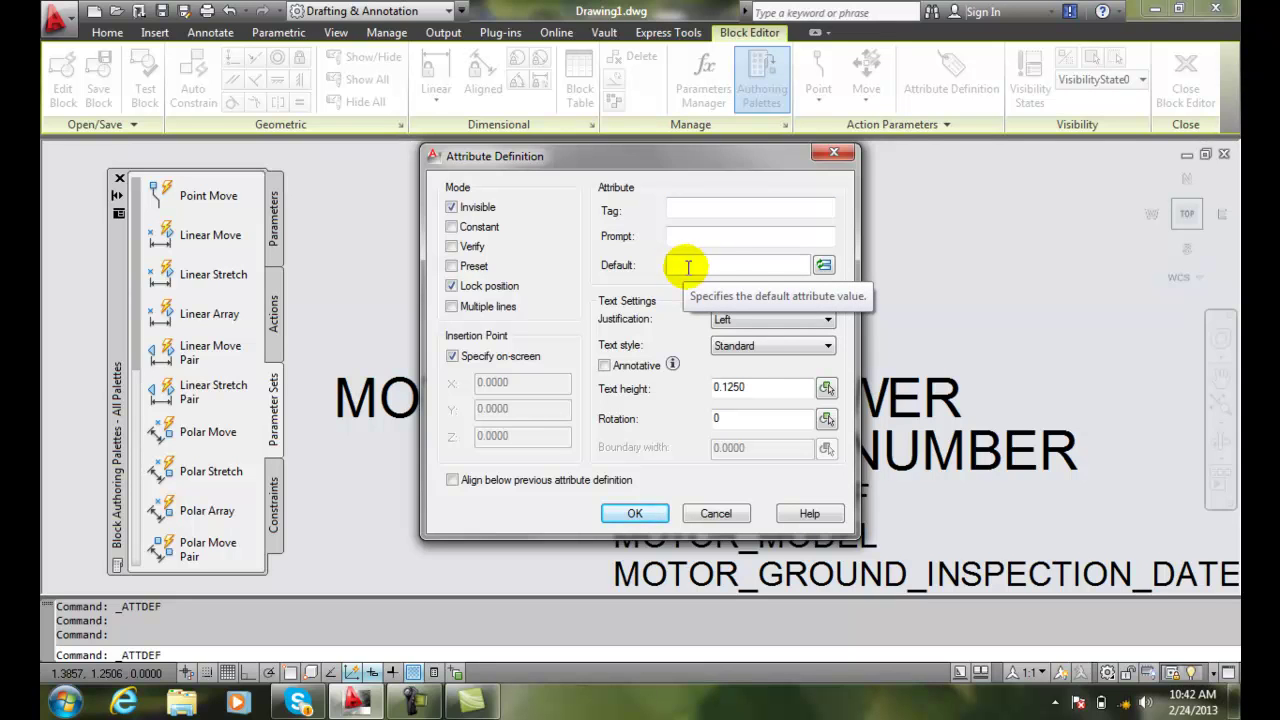
left_click(716, 514)
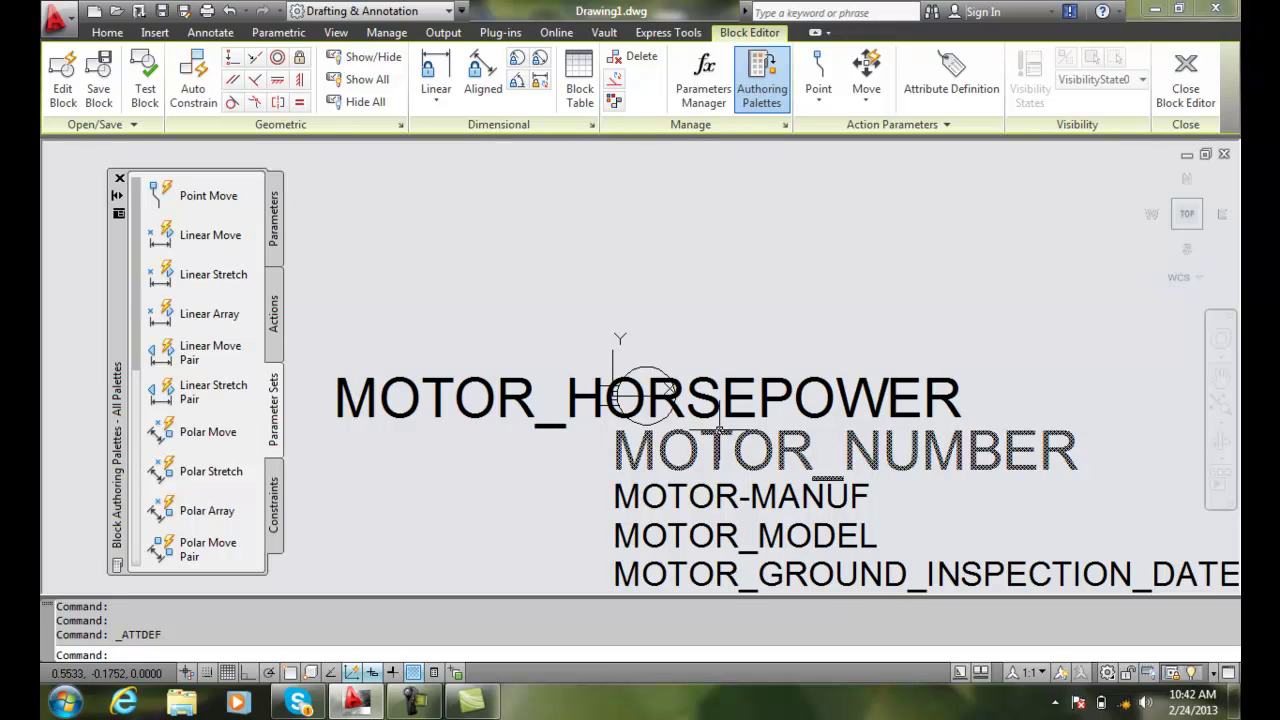
Close the Block Editor and save the changes to the Motor block
left_click(1190, 97)
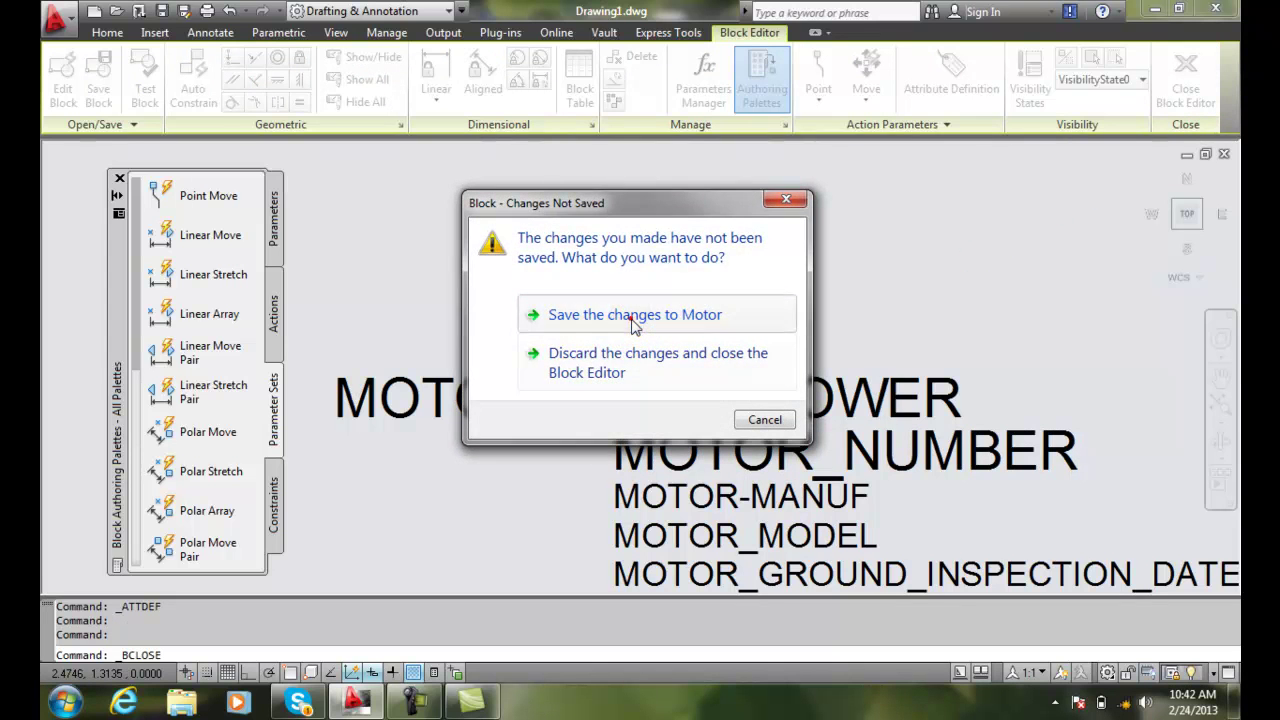
left_click(633, 326)
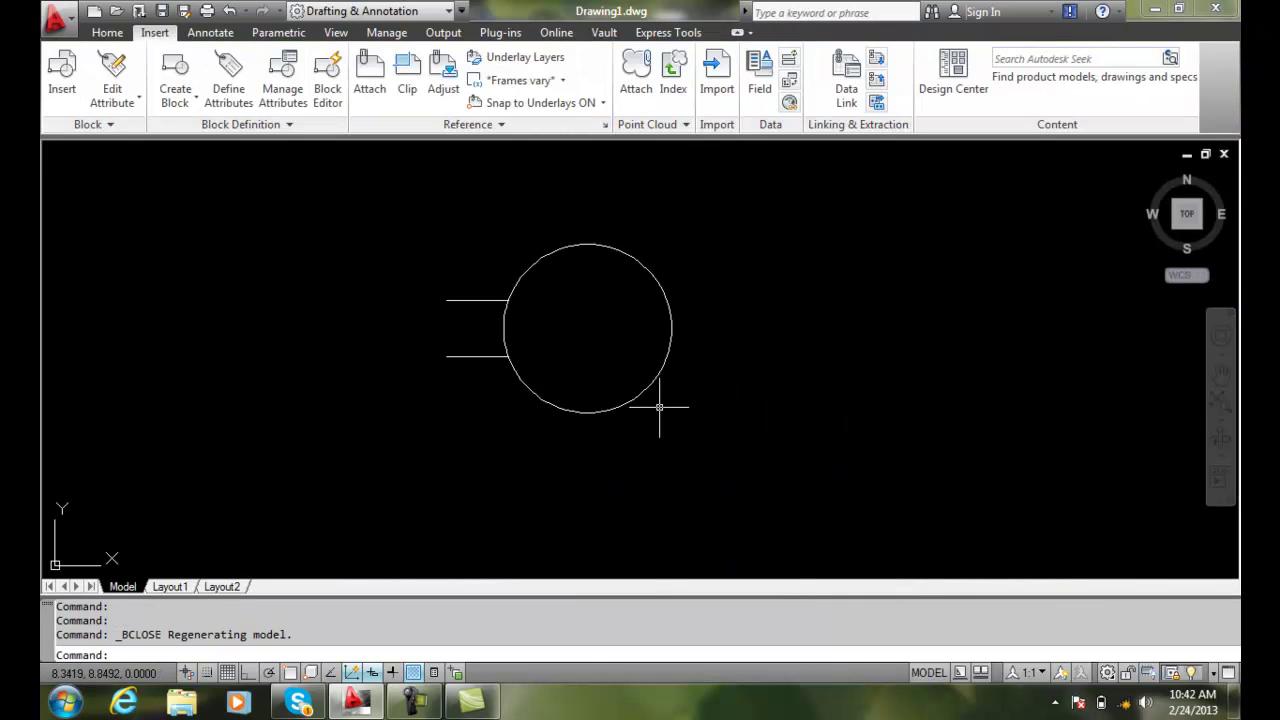